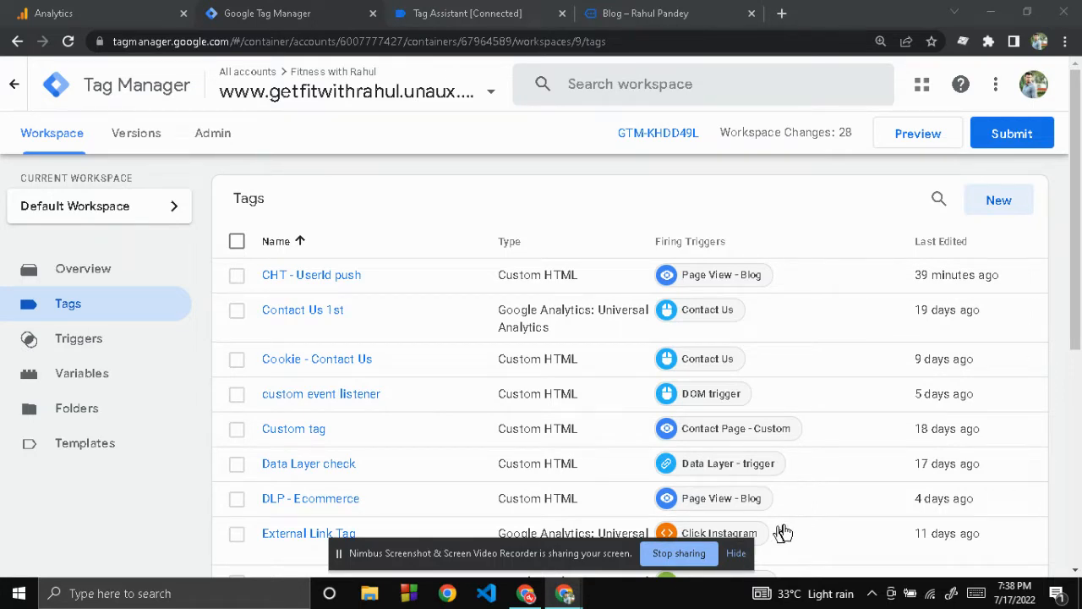
# Step: Switch to Google Analytics, close the page_view event details in DebugView and go to the Home page
pyautogui.click(737, 556)
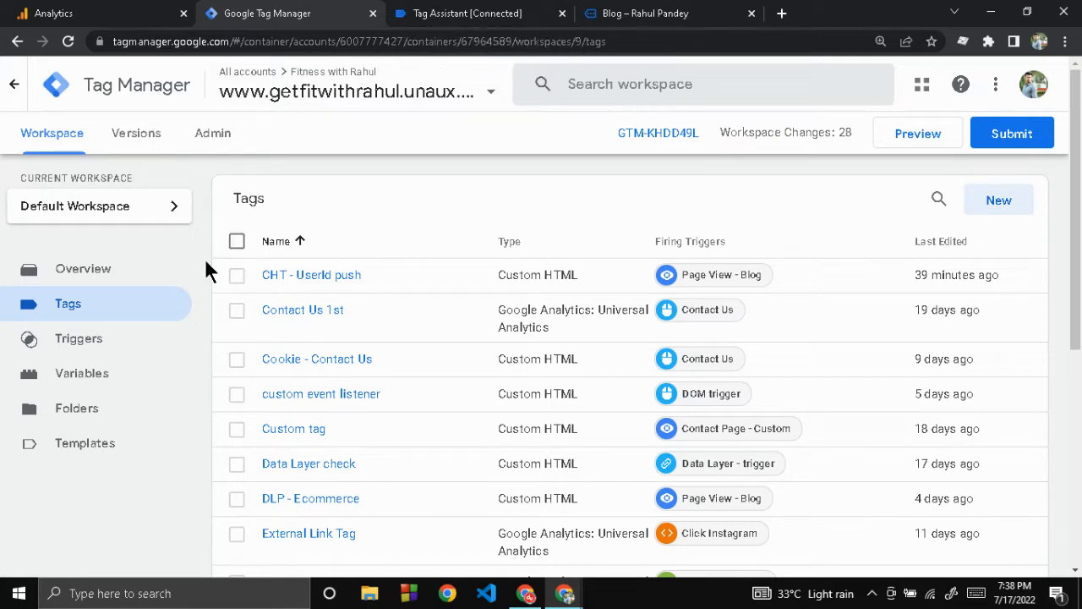
pyautogui.click(150, 5)
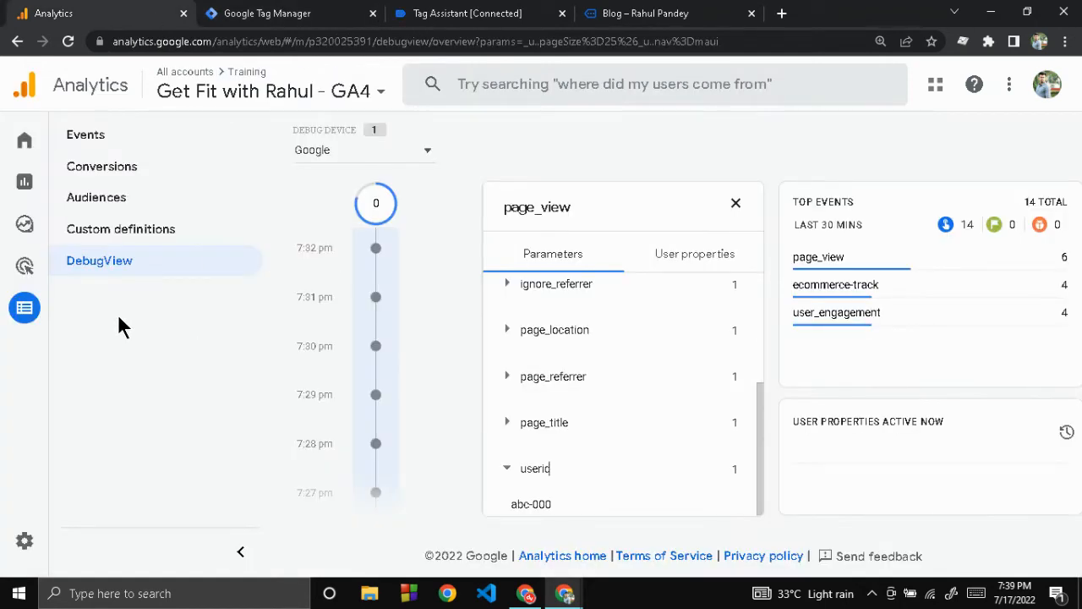
pyautogui.moveTo(30, 304)
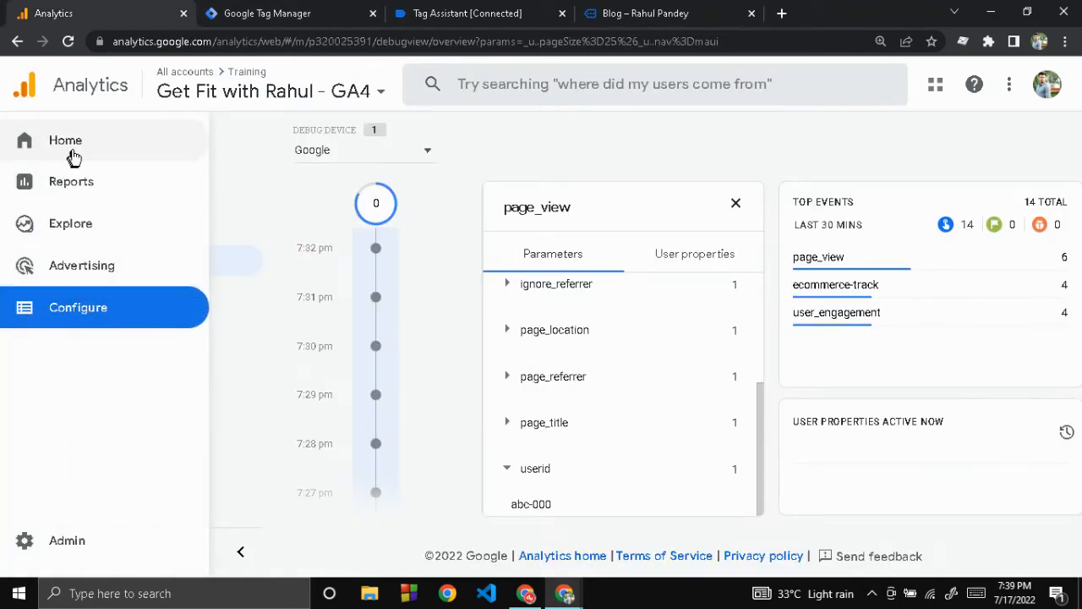
pyautogui.scroll(3, 541, 438)
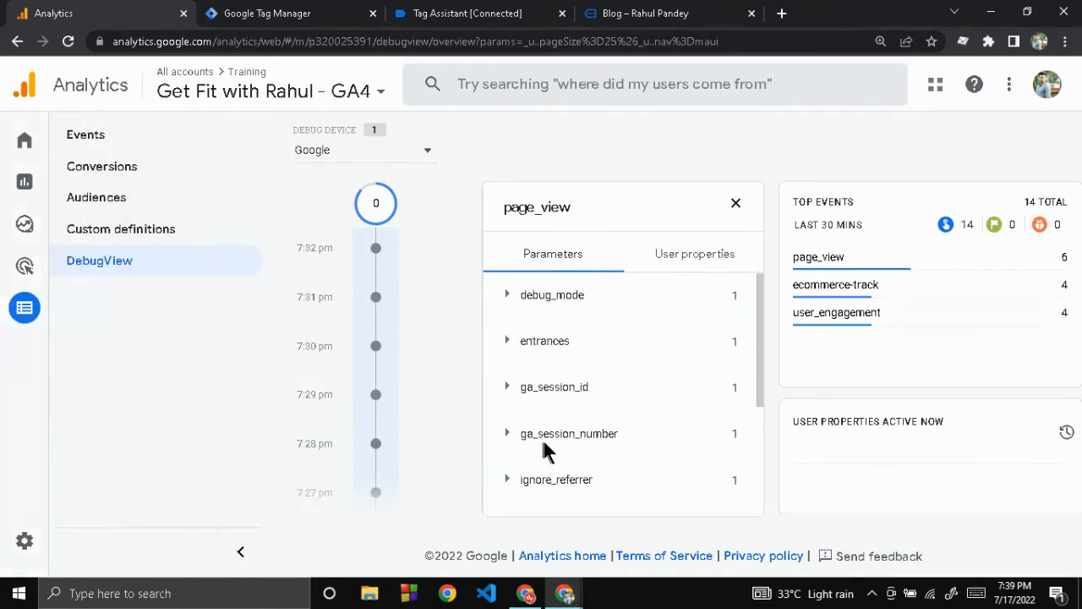
pyautogui.click(735, 202)
pyautogui.moveTo(2, 150)
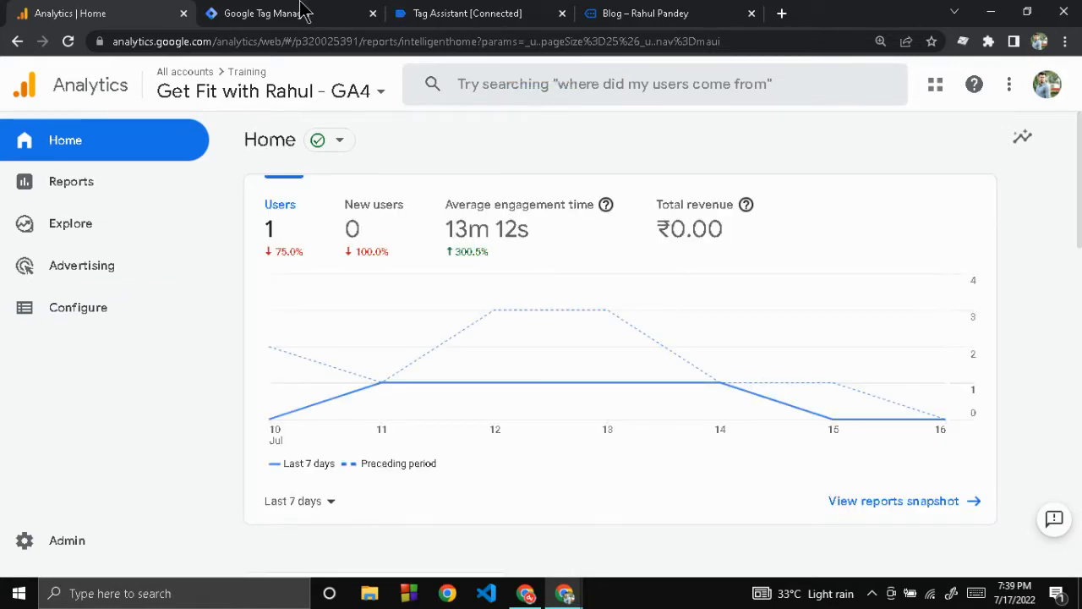
# Step: Close the Tag Assistant and Blog pages and switch to Google Tag Manager
pyautogui.click(562, 14)
pyautogui.click(561, 13)
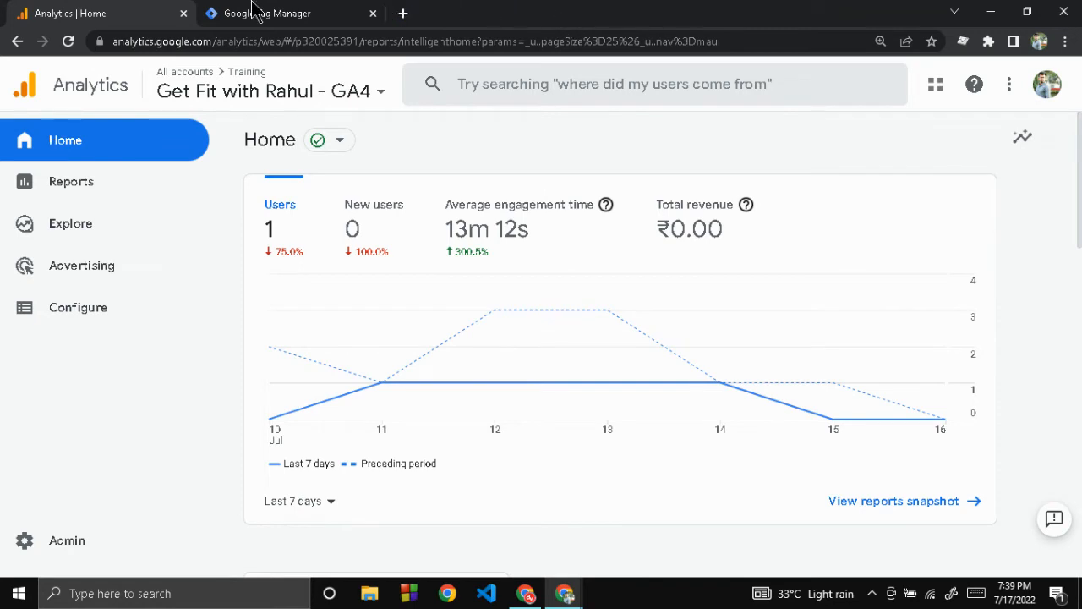
pyautogui.click(258, 12)
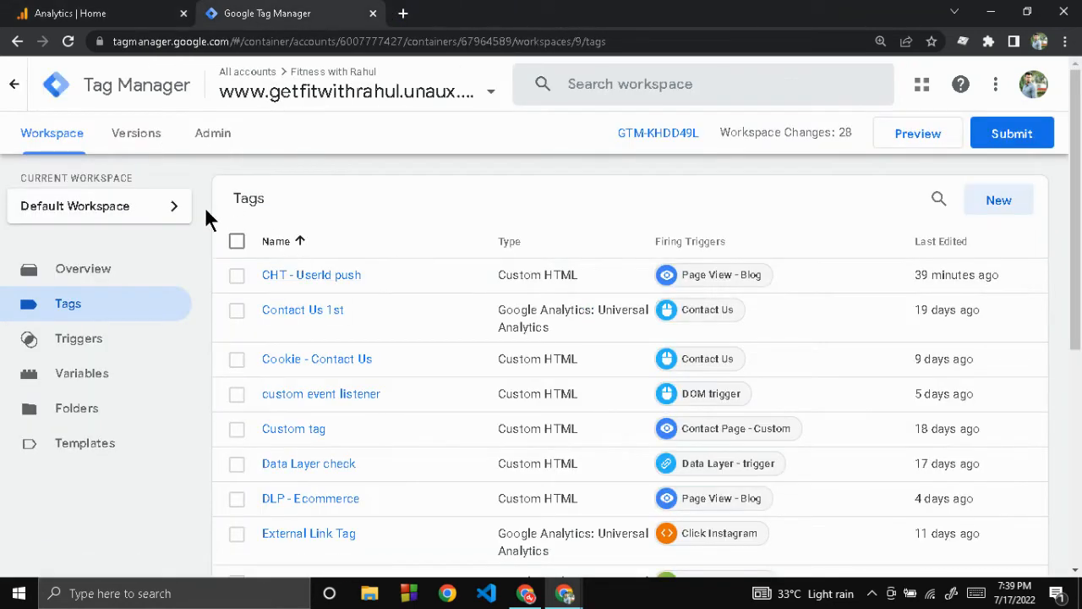
# Step: Examine the data layer push script and firing trigger of the CHT - UserId push tag, then close it
pyautogui.click(309, 275)
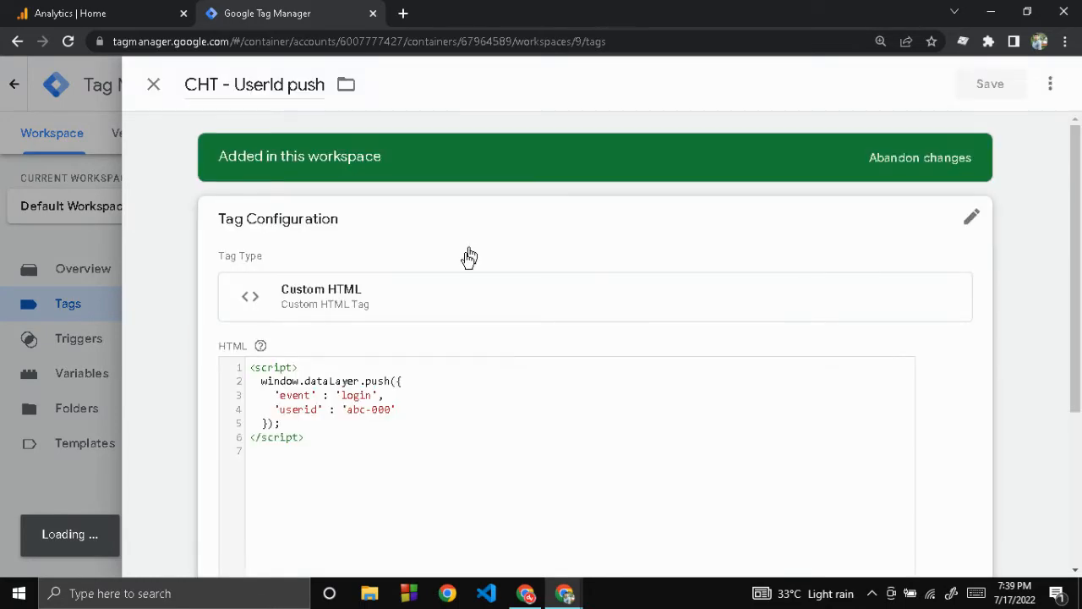
pyautogui.click(338, 386)
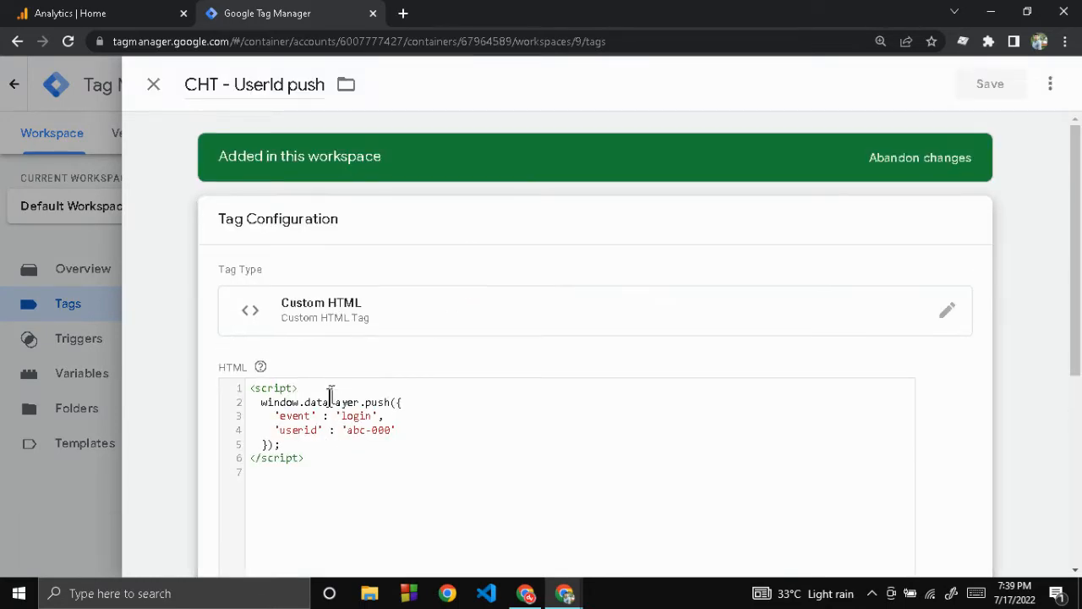
pyautogui.doubleClick(325, 404)
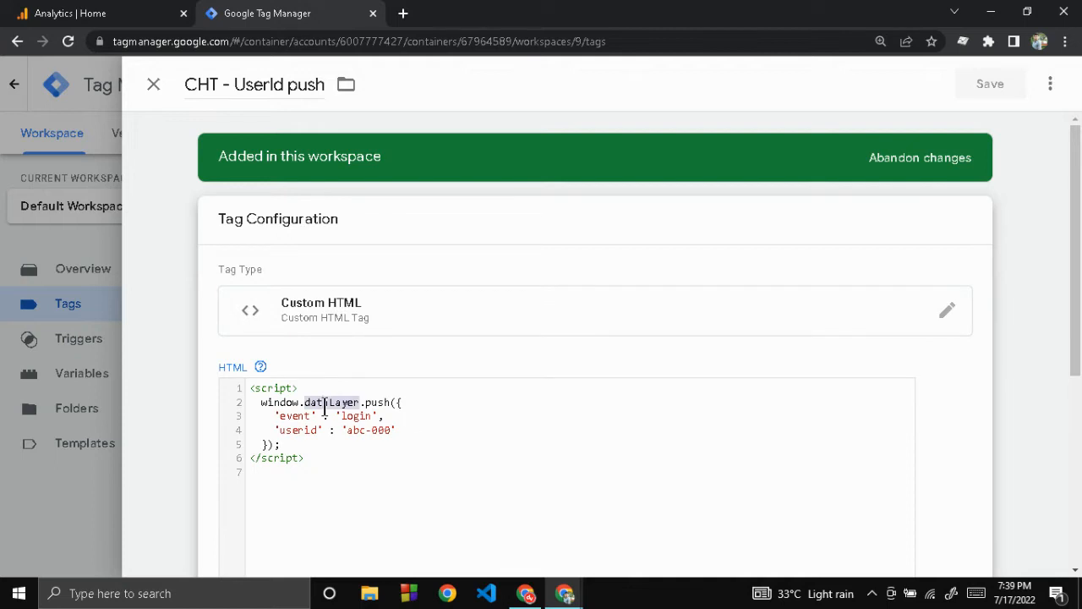
pyautogui.click(398, 431)
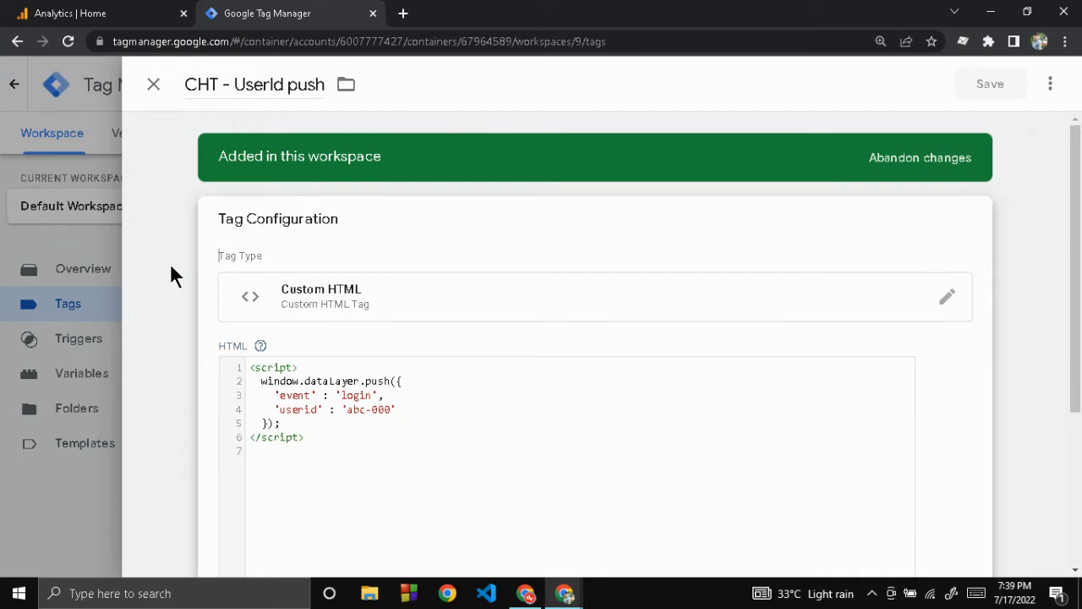
pyautogui.scroll(-3, 171, 269)
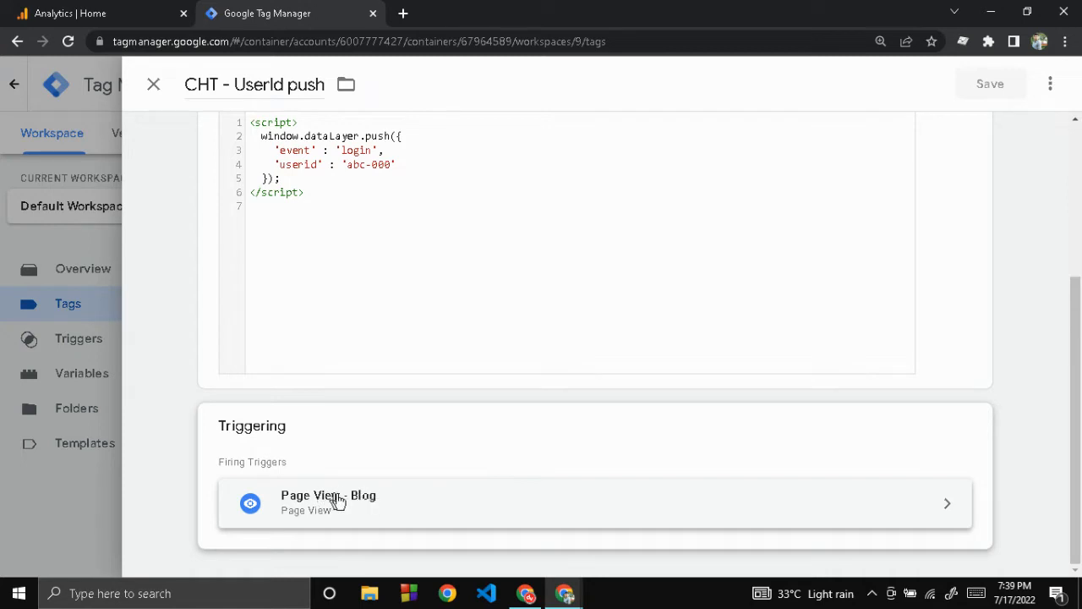
pyautogui.scroll(3, 185, 427)
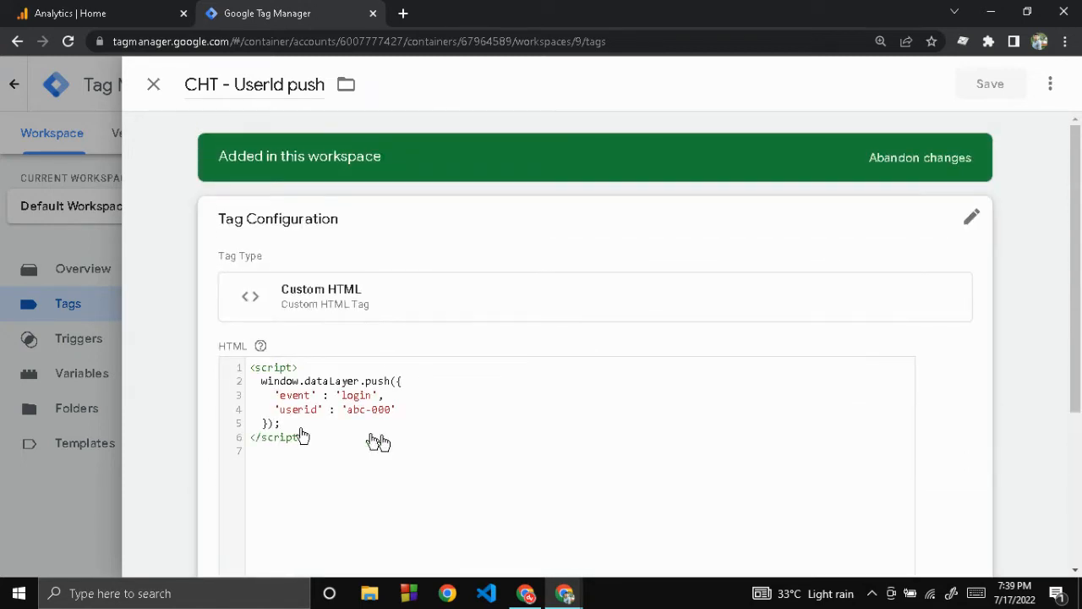
pyautogui.click(153, 84)
# Step: Examine the configuration and references of the user-defined variable DataLayer - UserId, and close it
pyautogui.click(95, 377)
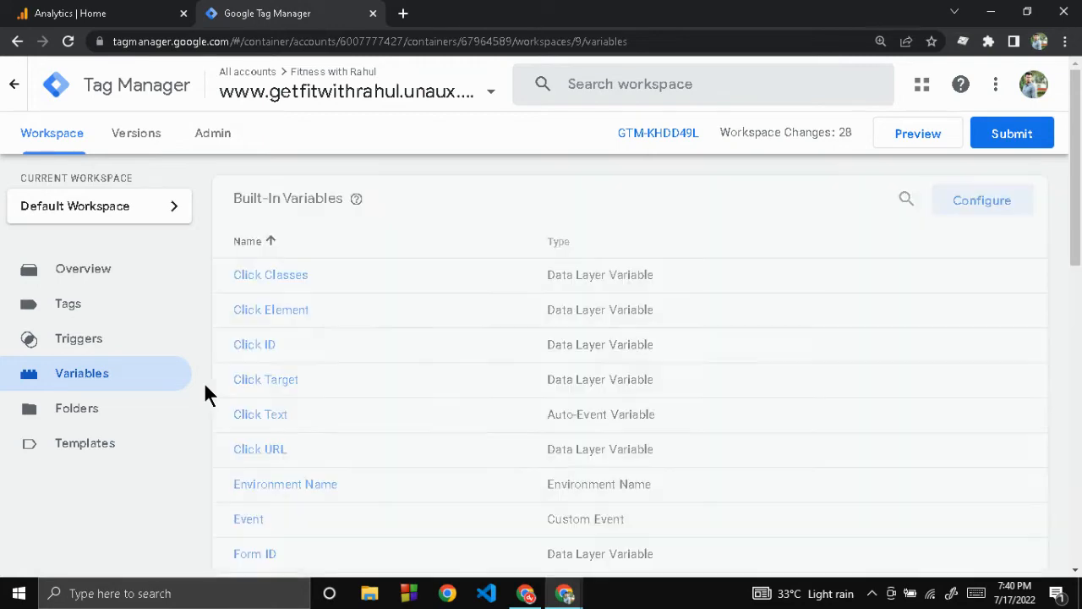
pyautogui.scroll(-8, 205, 393)
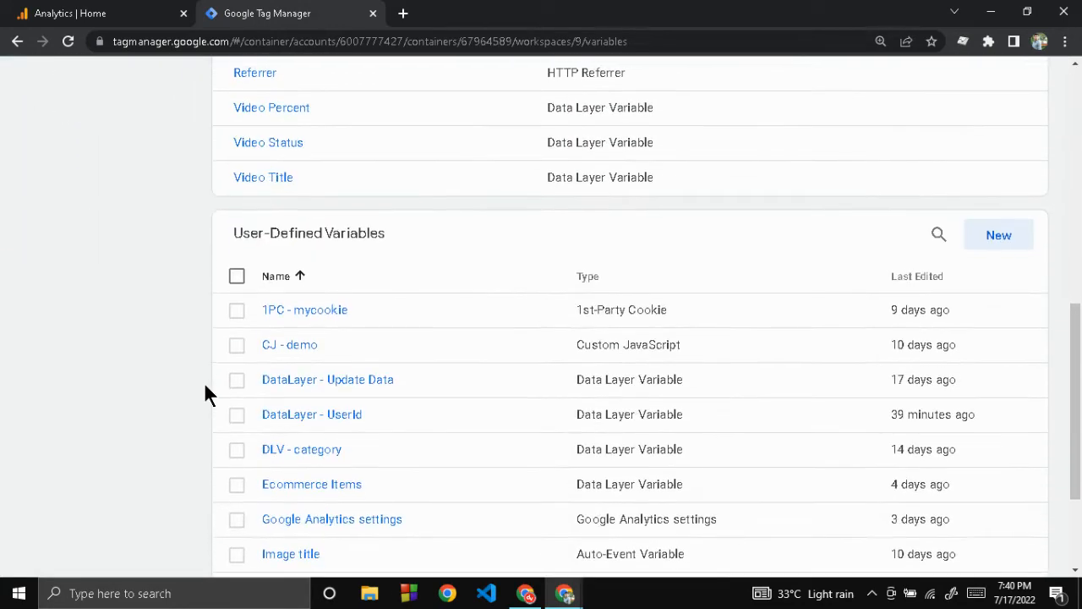
pyautogui.scroll(-3, 205, 393)
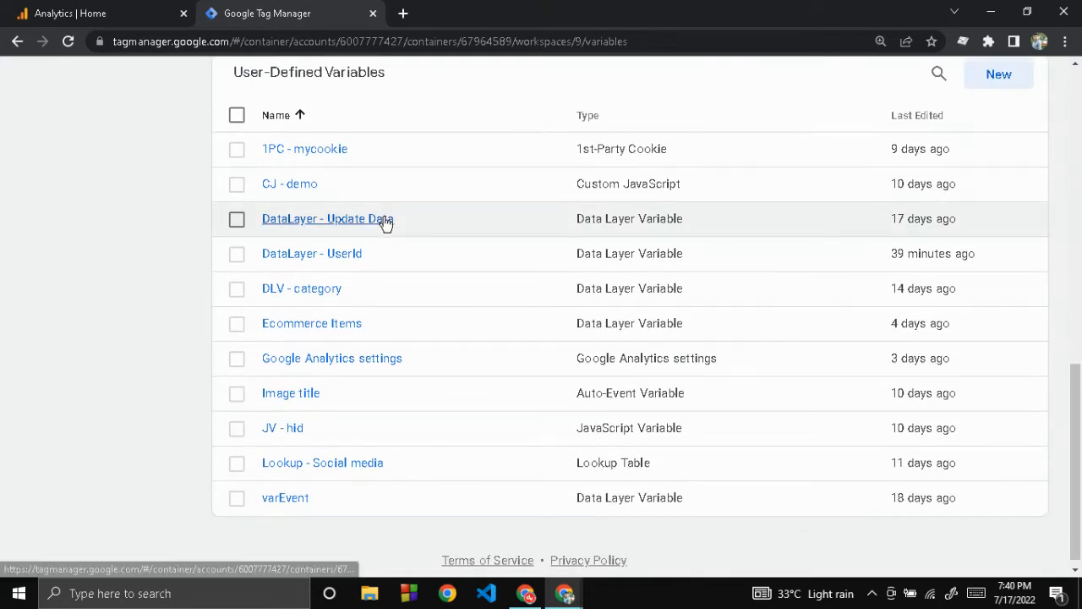
pyautogui.click(337, 261)
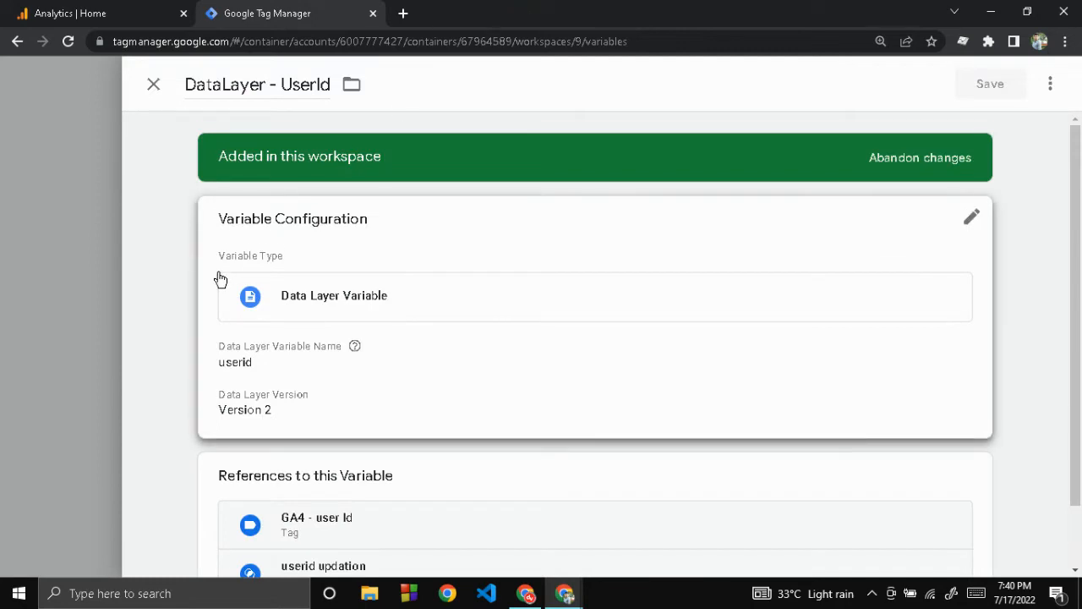
pyautogui.scroll(-1, 220, 278)
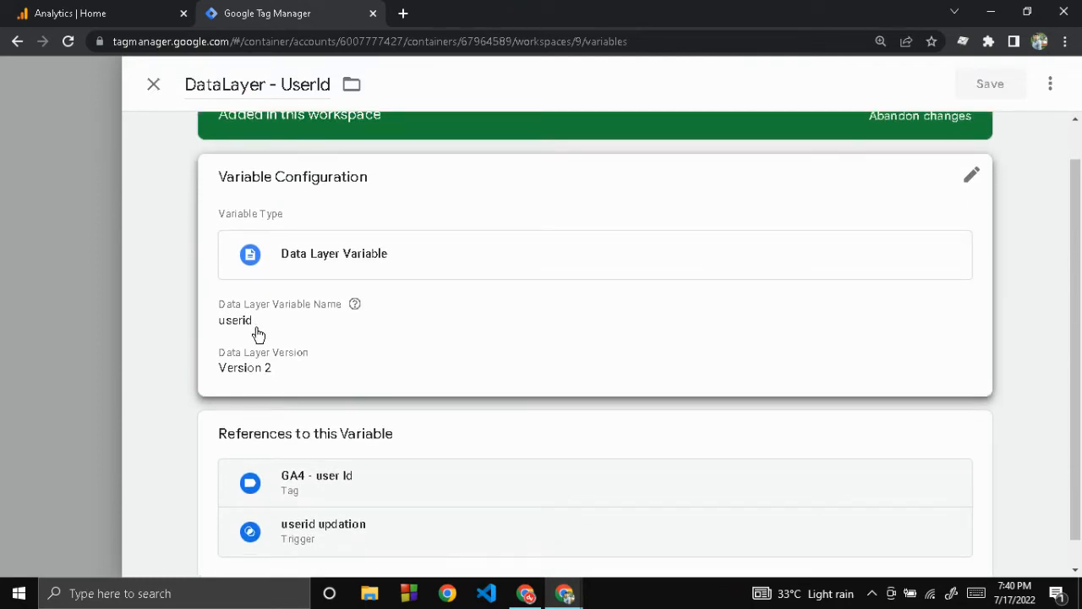
pyautogui.scroll(1, 242, 337)
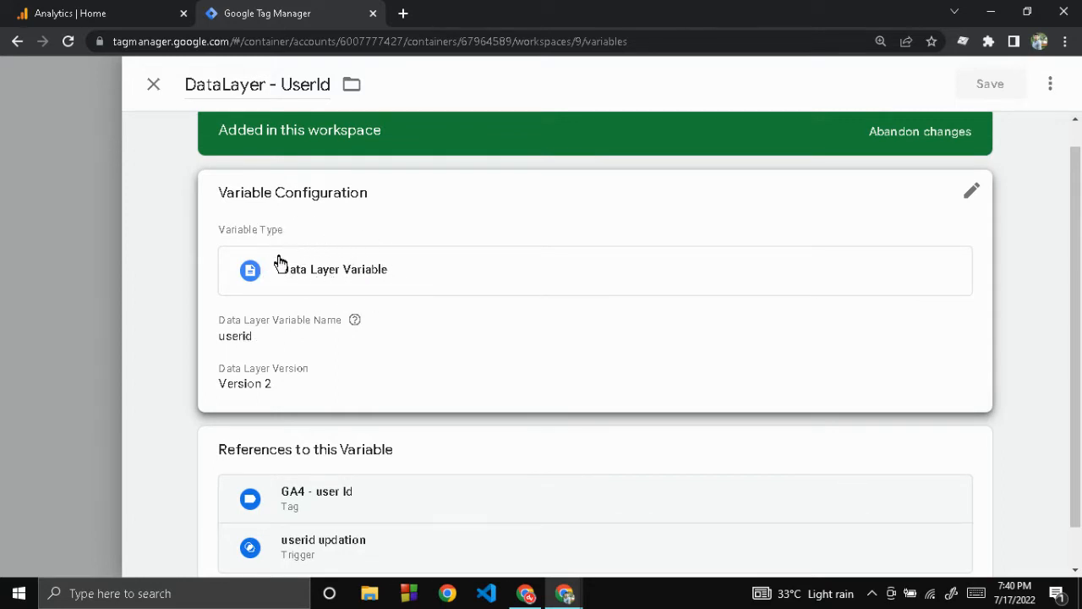
pyautogui.click(153, 84)
# Step: Open the GA4 - user Id tag and examine its measurement ID, fields to set and firing trigger
pyautogui.scroll(15, 160, 213)
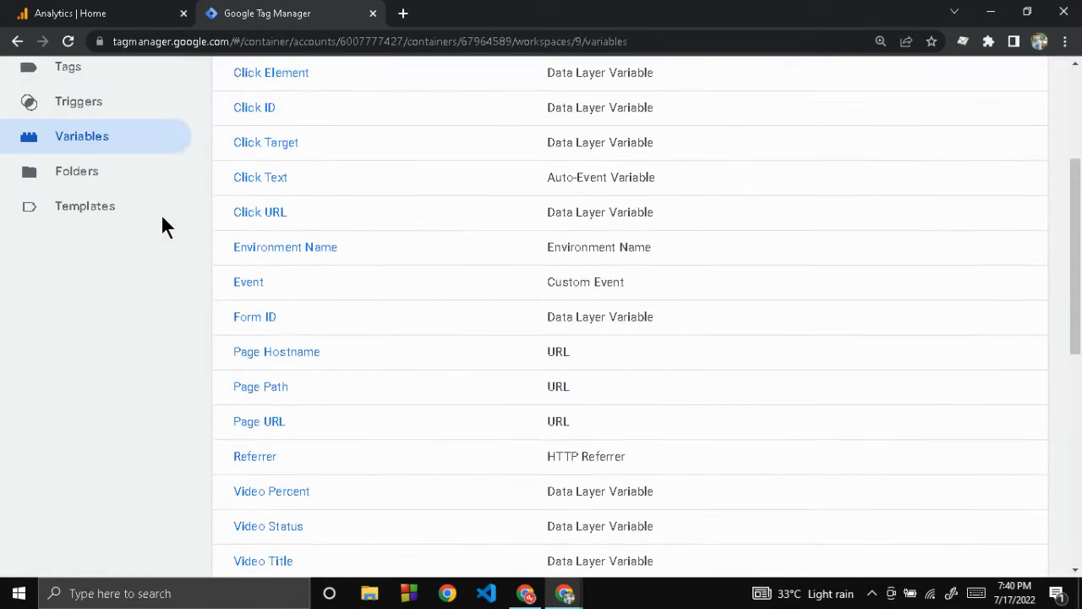
pyautogui.click(91, 236)
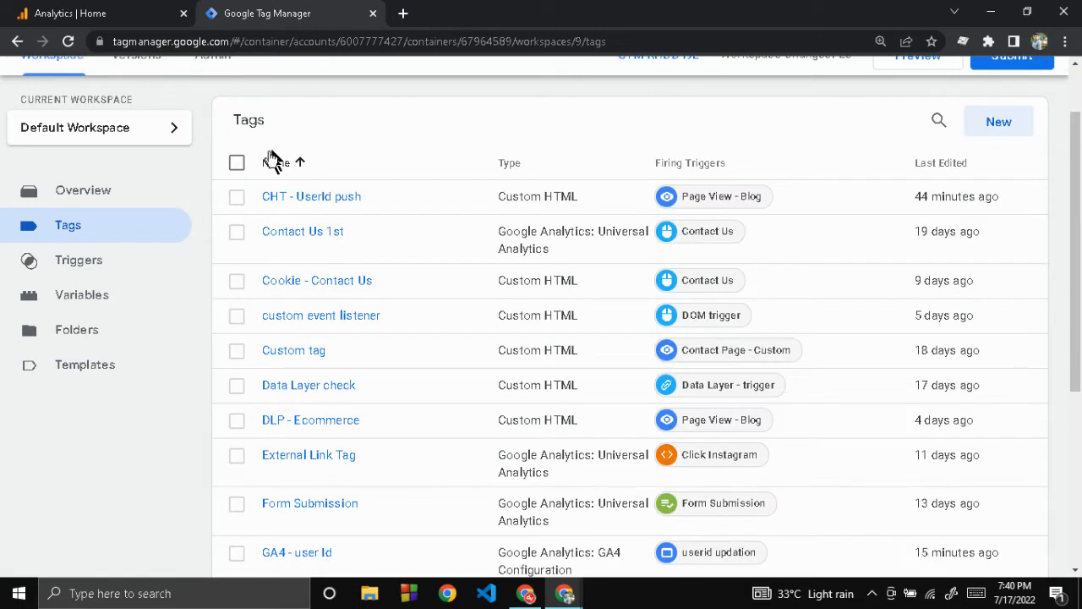
pyautogui.scroll(-2, 200, 282)
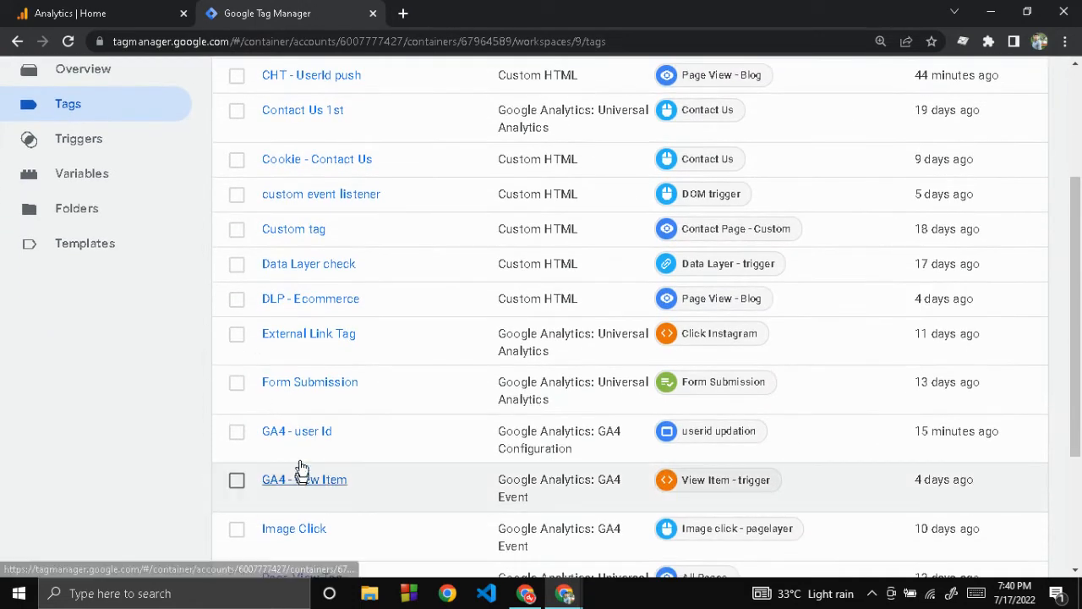
pyautogui.click(299, 432)
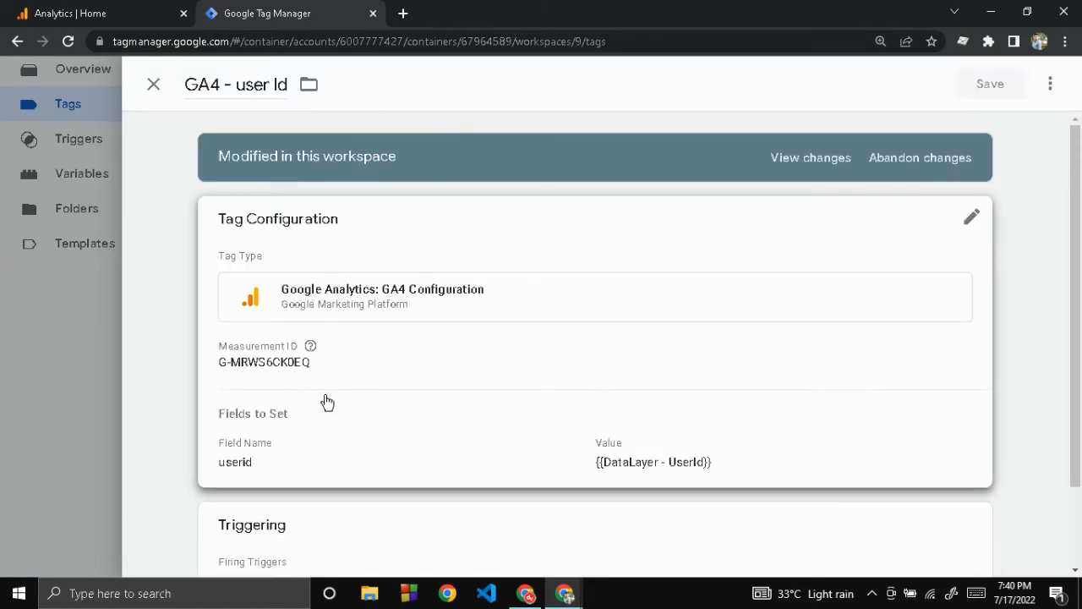
pyautogui.scroll(-1, 325, 403)
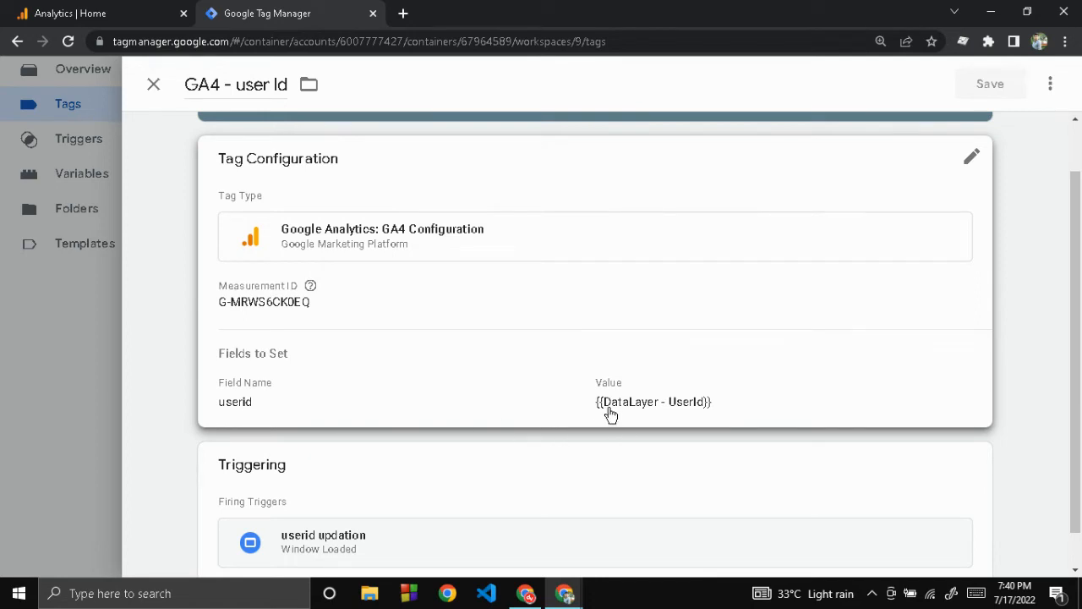
pyautogui.scroll(-1, 512, 406)
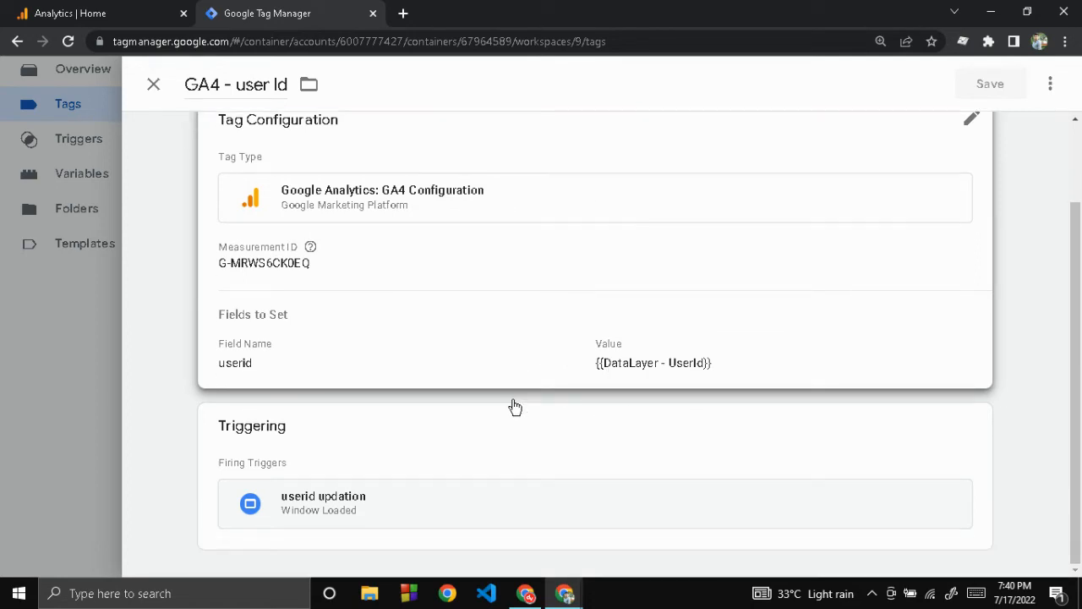
# Step: Inspect the firing condition of the tag's userid updation trigger, and close the trigger and tag without changes
pyautogui.click(419, 471)
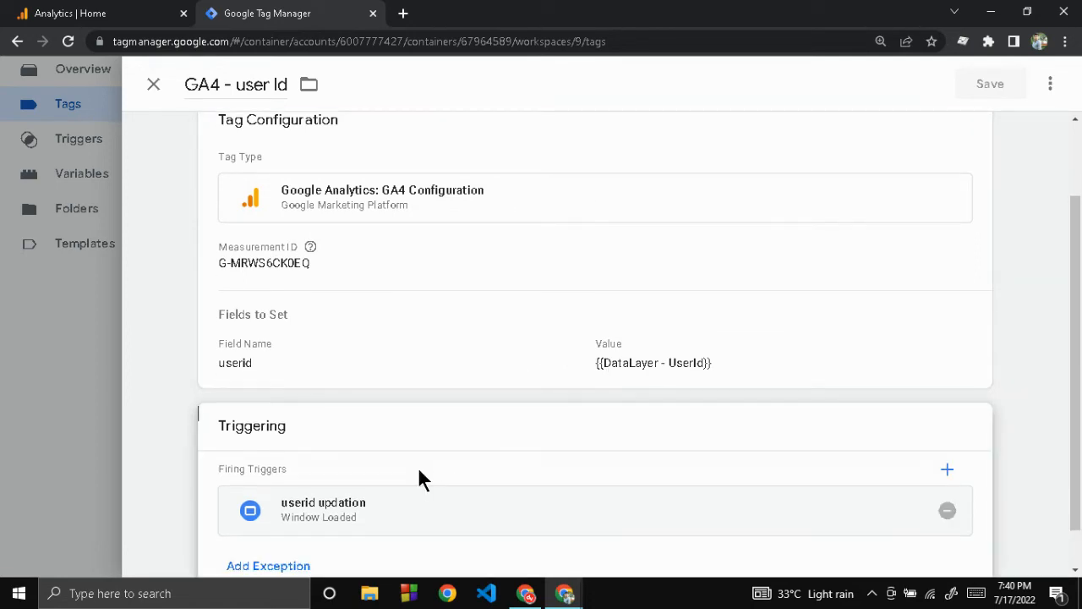
pyautogui.click(457, 507)
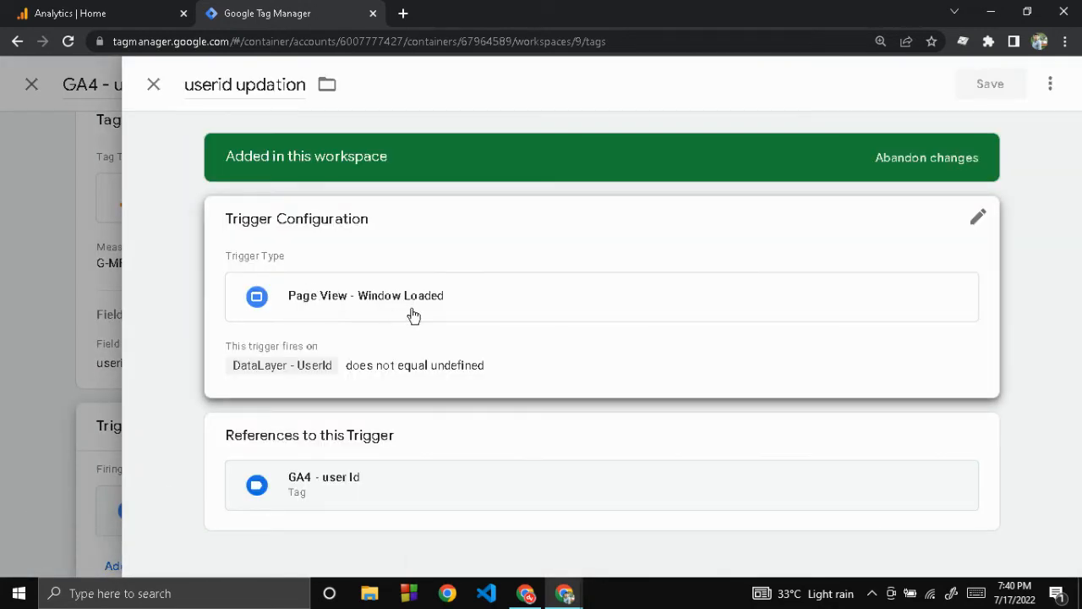
pyautogui.click(466, 388)
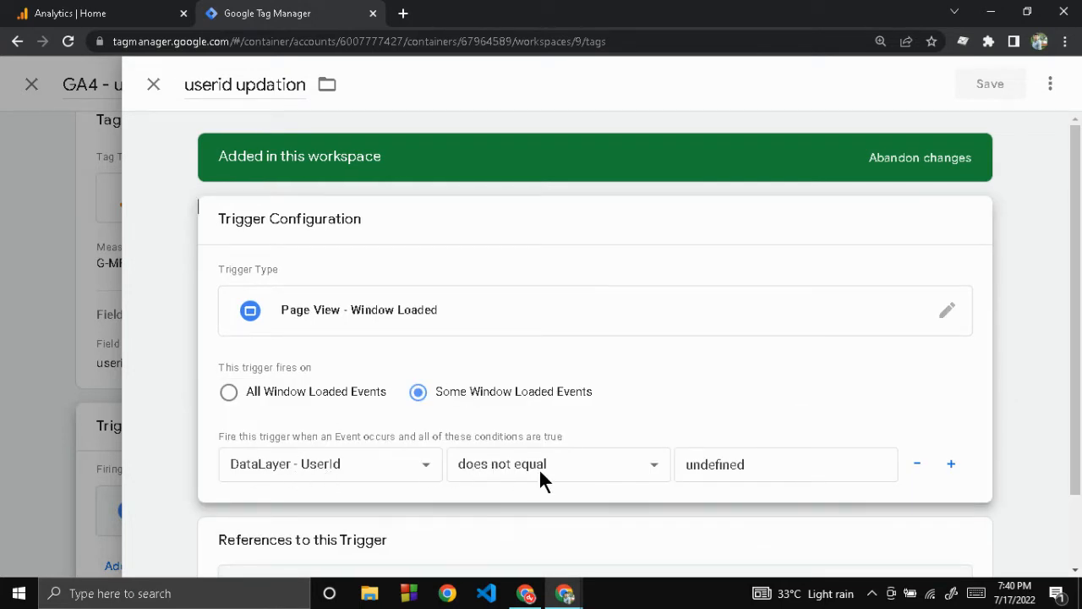
pyautogui.doubleClick(768, 464)
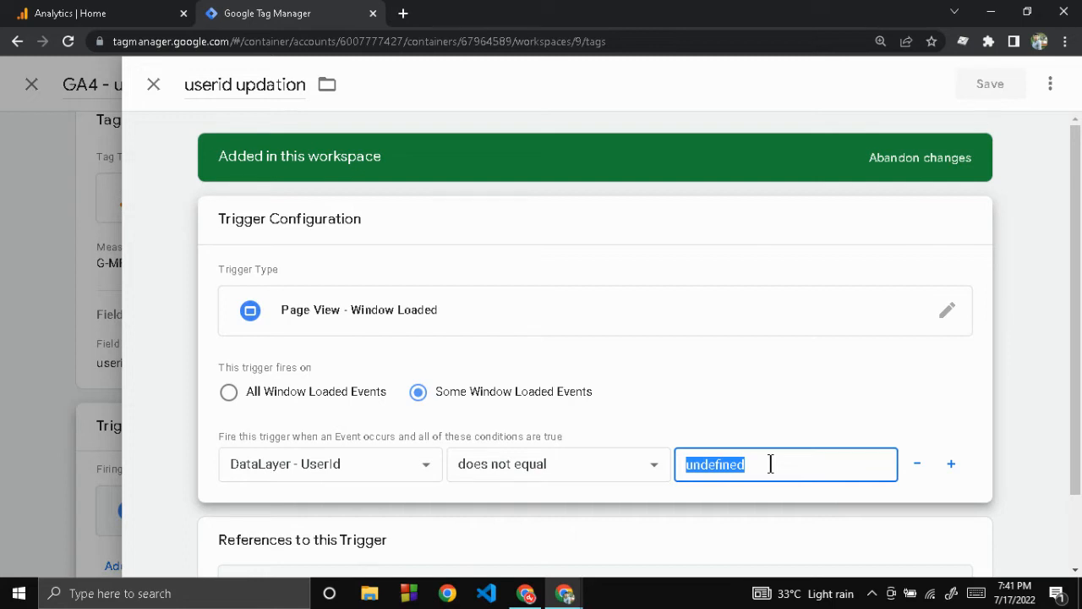
pyautogui.click(770, 464)
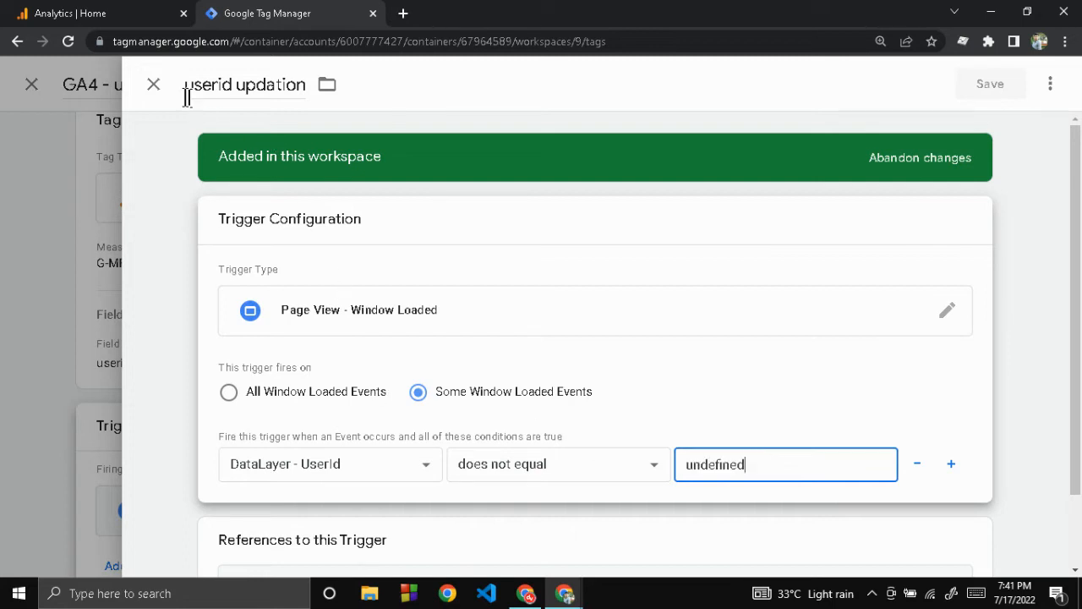
pyautogui.click(152, 88)
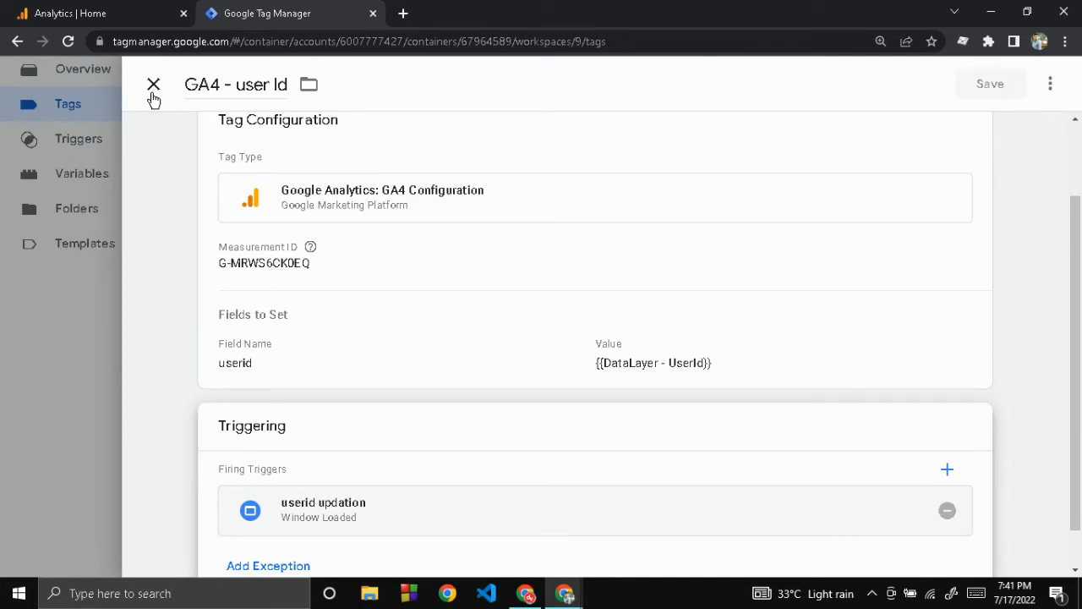
pyautogui.click(153, 90)
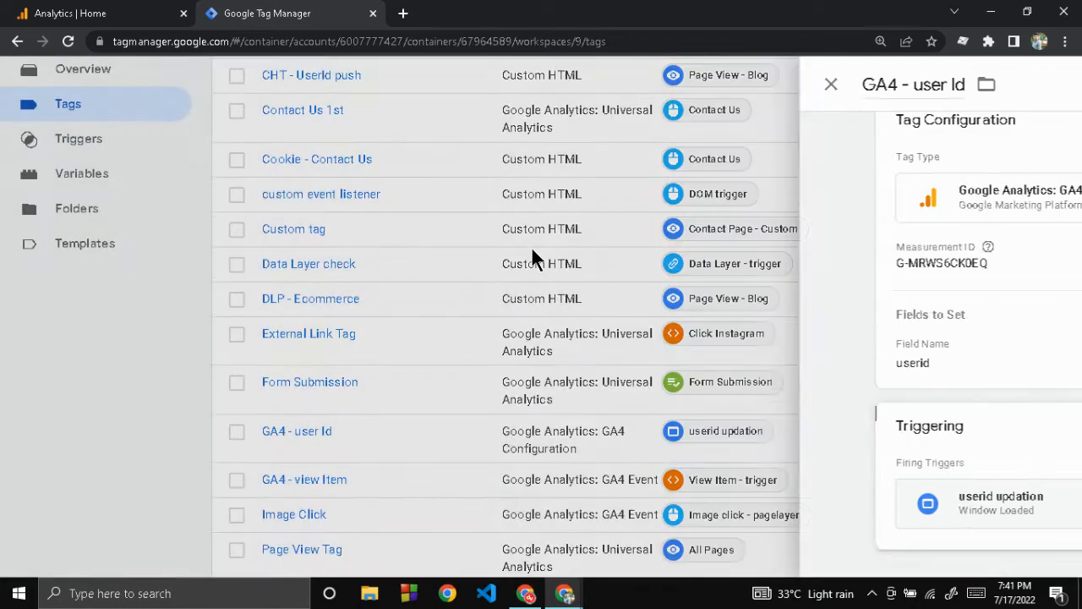
# Step: Start preview mode for container GTM-KHDD49L and connect Tag Assistant to the website, keeping the debug signal included in the URL
pyautogui.click(920, 140)
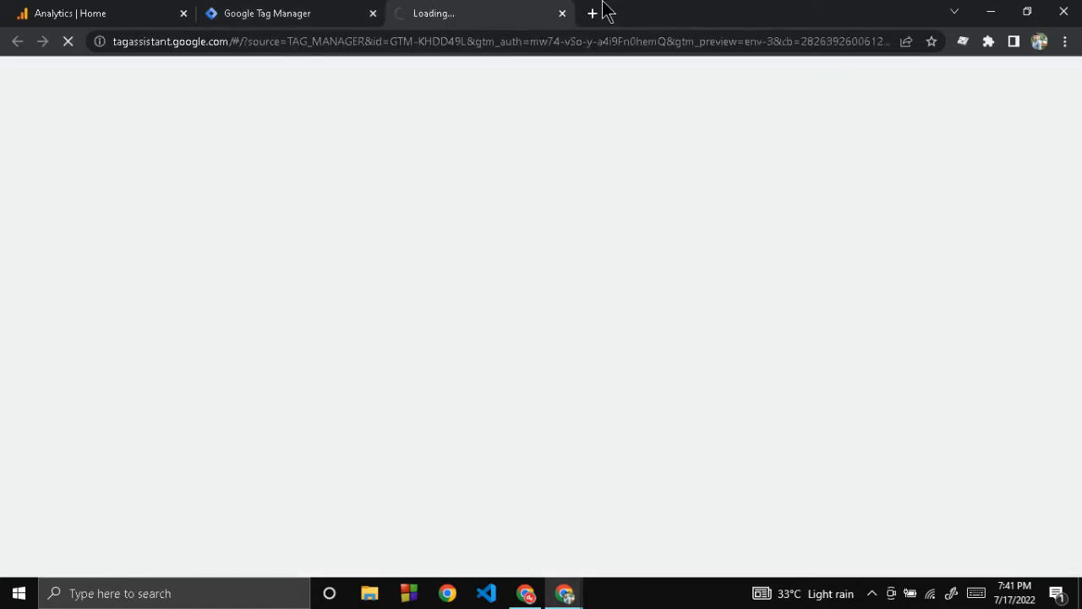
pyautogui.click(162, 13)
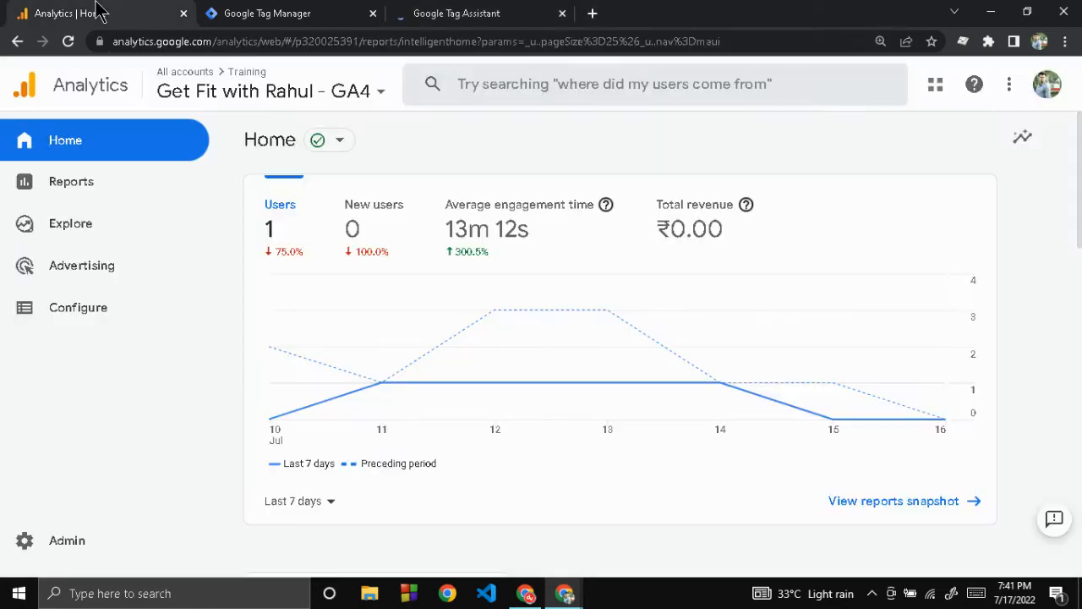
pyautogui.click(456, 11)
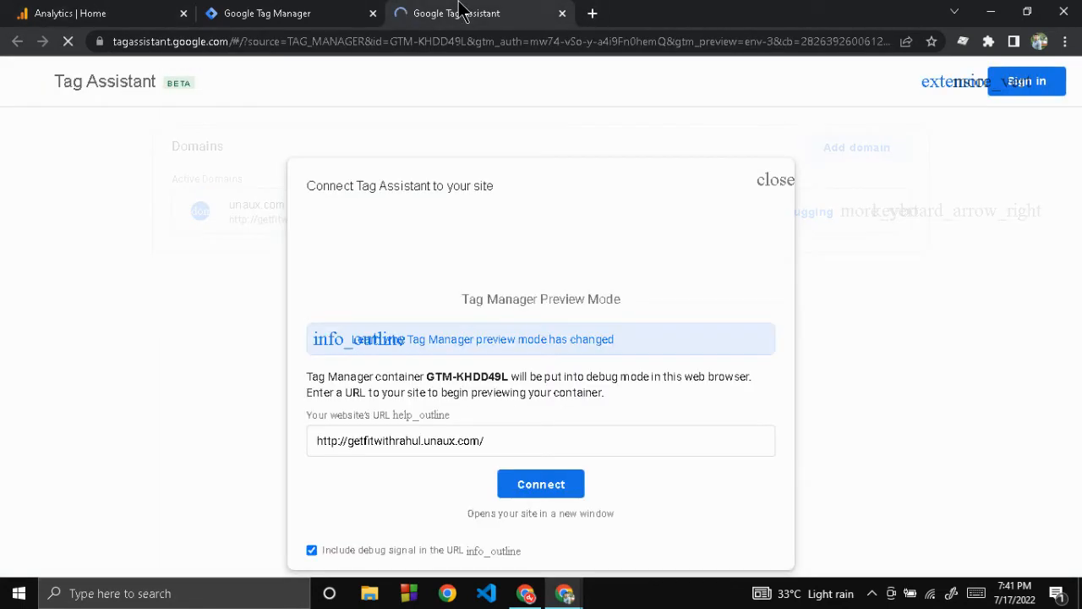
pyautogui.click(536, 488)
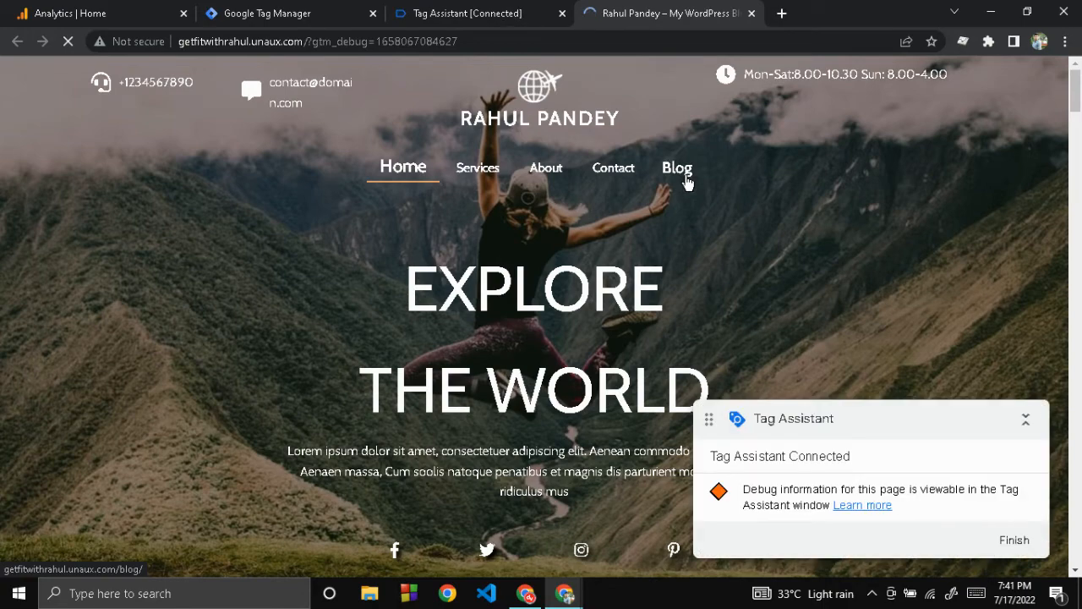
# Step: Visit the site's Blog page in the connected window, and return to Tag Assistant to continue into the debug summary
pyautogui.click(687, 182)
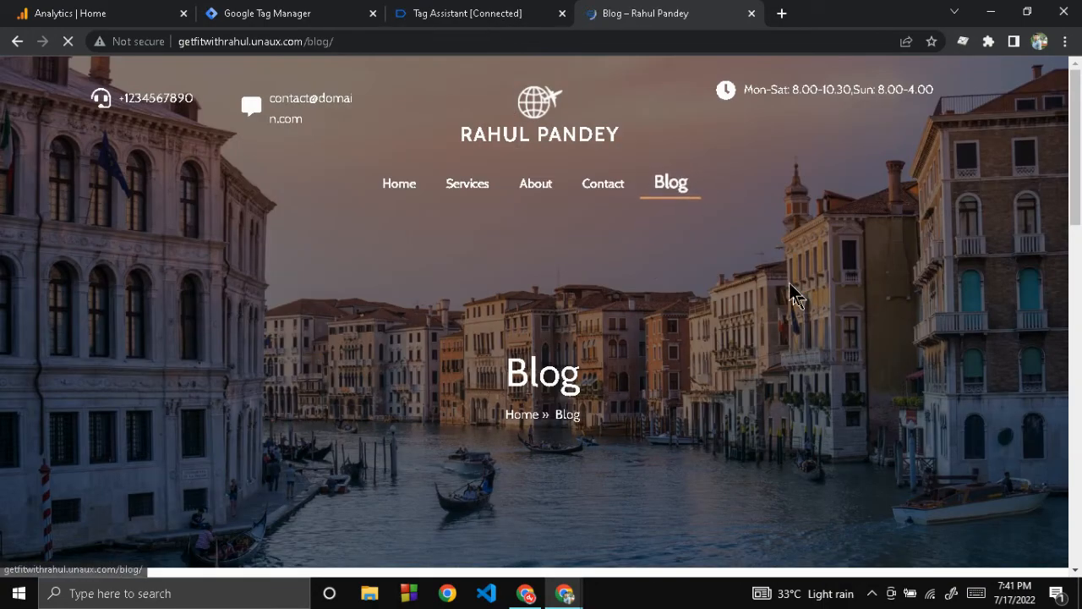
pyautogui.click(431, 10)
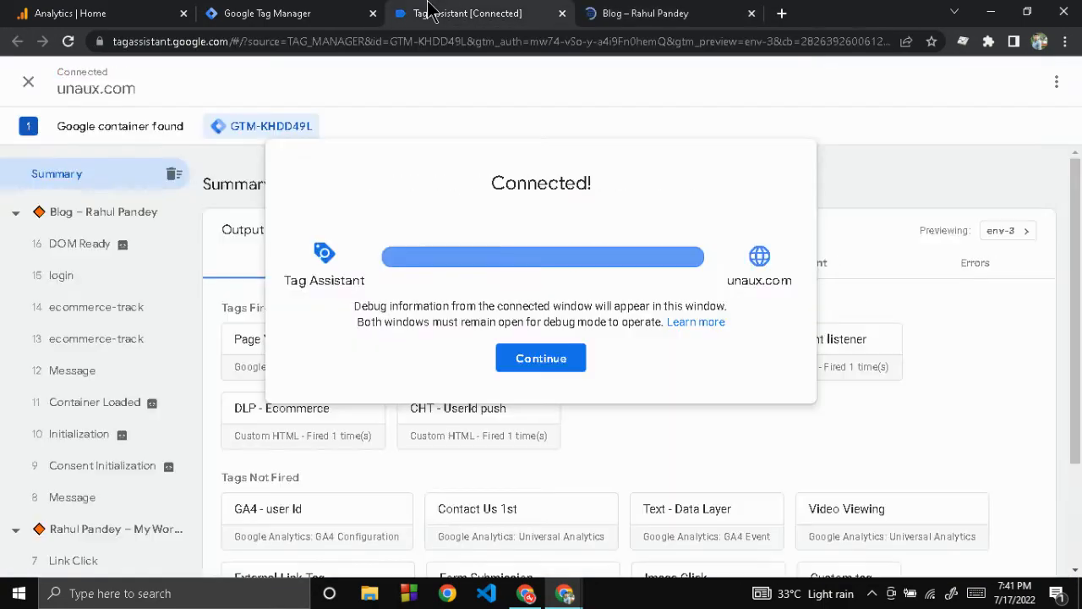
pyautogui.click(520, 364)
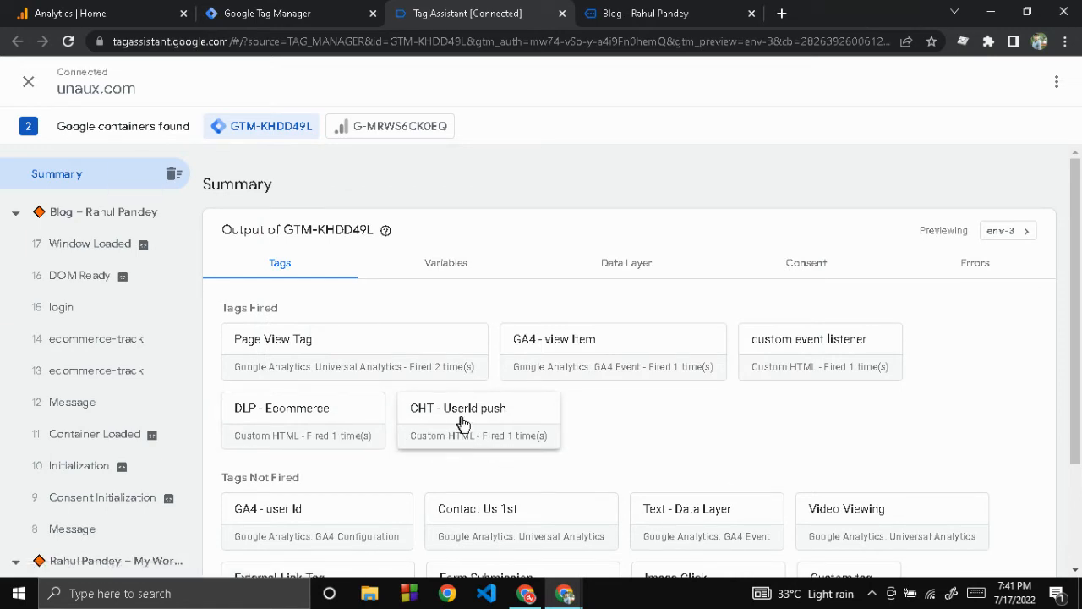
# Step: Examine the properties, firing message and firing trigger of the fired CHT - UserId push tag, then close its details
pyautogui.click(491, 423)
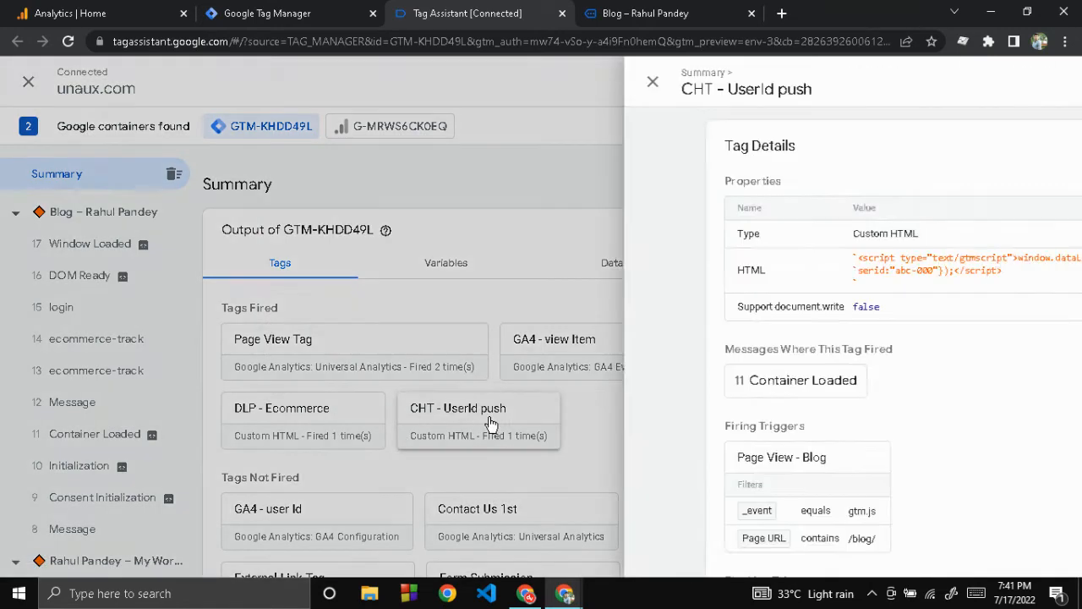
pyautogui.scroll(-1, 489, 425)
pyautogui.scroll(1, 490, 424)
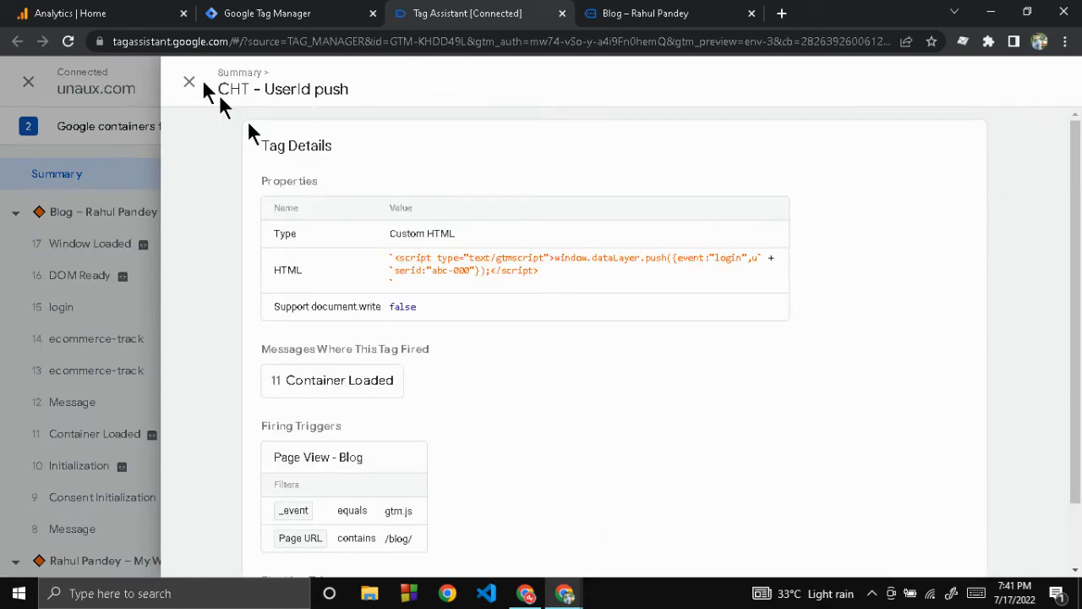
pyautogui.click(189, 84)
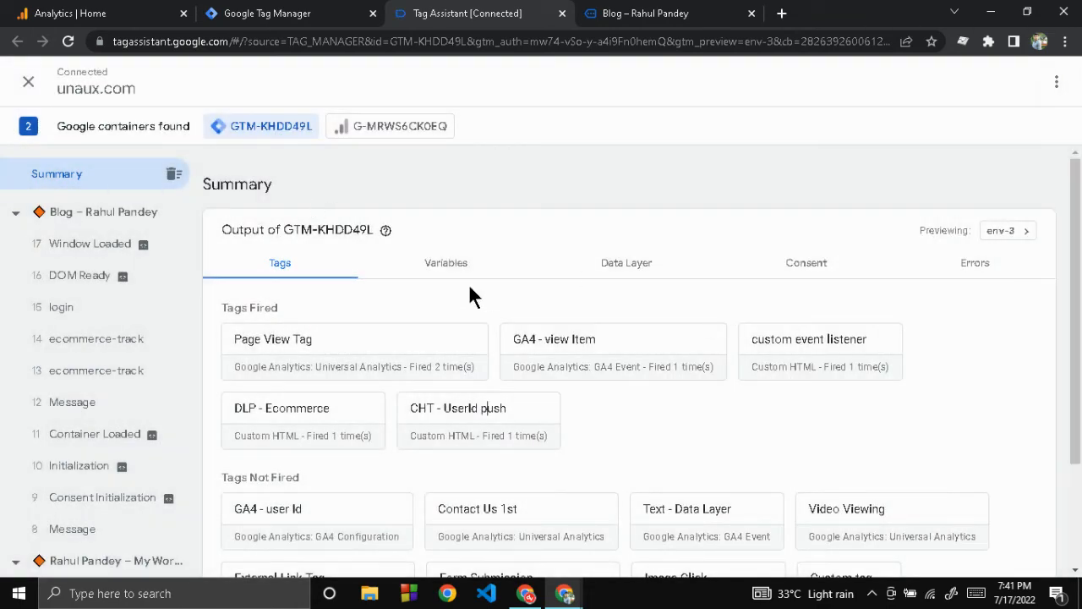
# Step: Check the summary's data layer values, and review the CHT - UserId push script in Tag Manager before returning to Tag Assistant
pyautogui.click(633, 267)
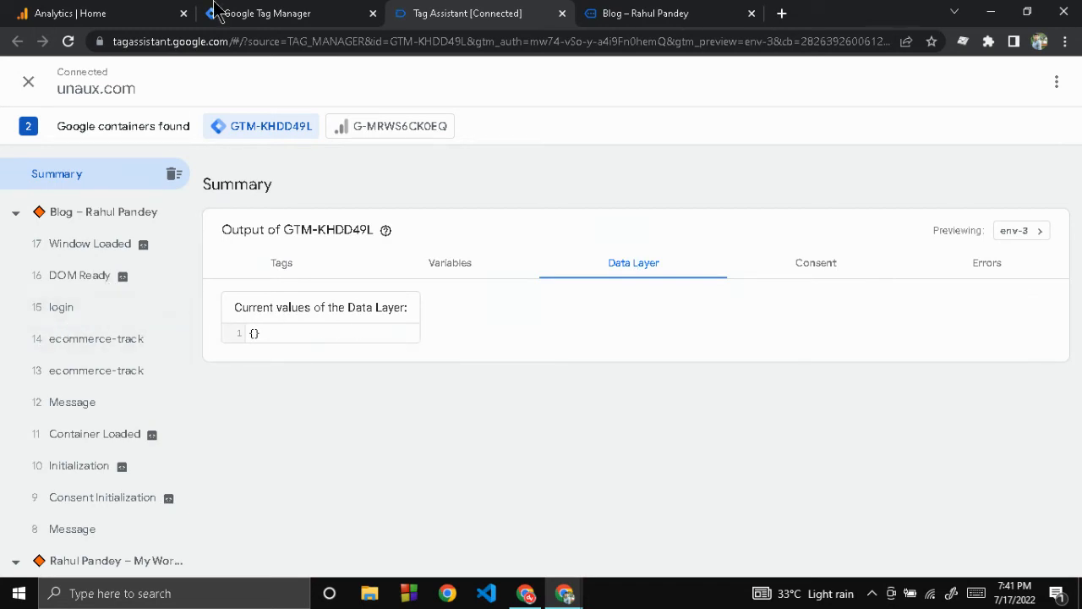
pyautogui.hotkey('ctrl', 'shift', 'Tab')
pyautogui.click(307, 279)
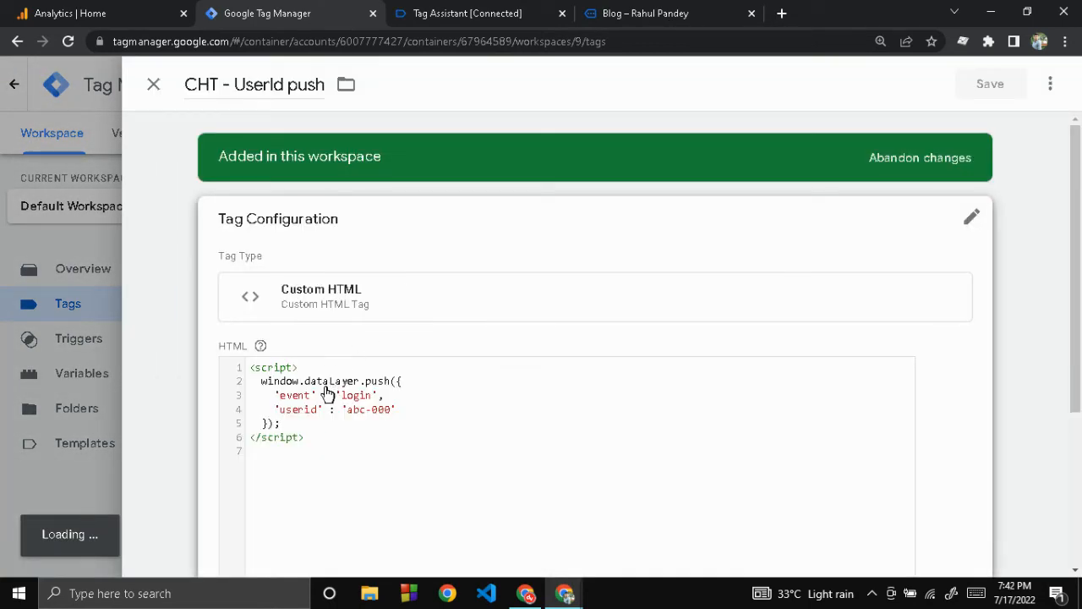
pyautogui.click(476, 13)
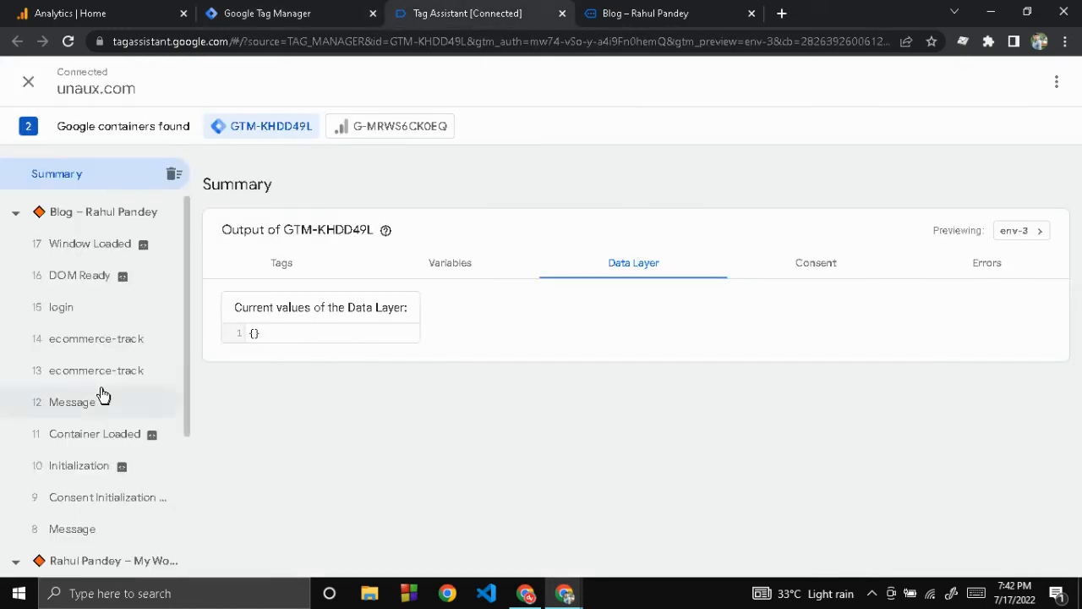
# Step: Expand the API call of the Blog page's login event and check the userid it pushes
pyautogui.click(63, 306)
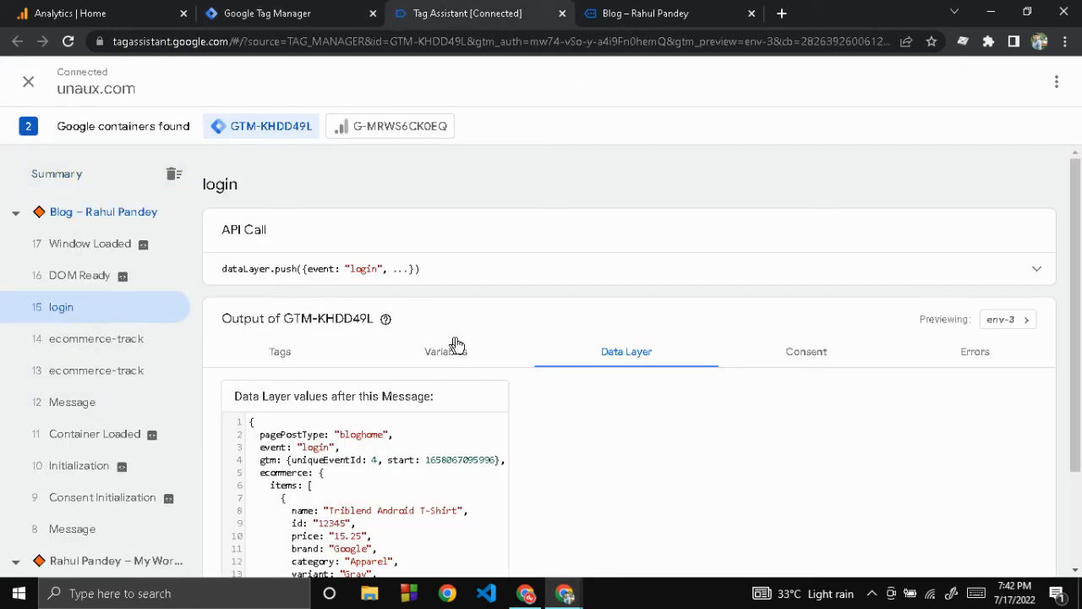
pyautogui.click(1046, 271)
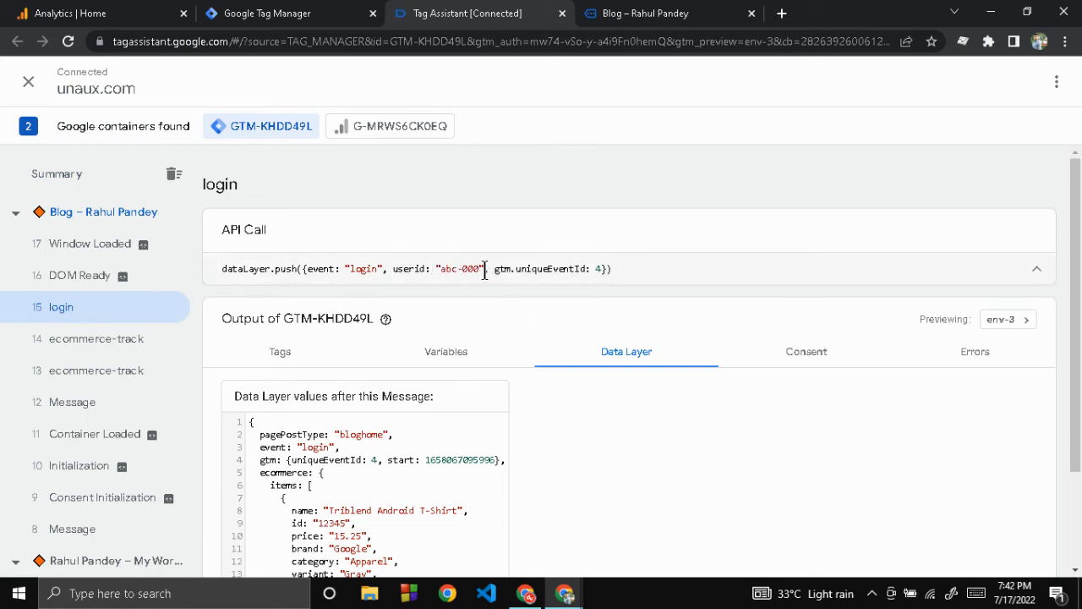
pyautogui.moveTo(483, 268); pyautogui.dragTo(394, 269)
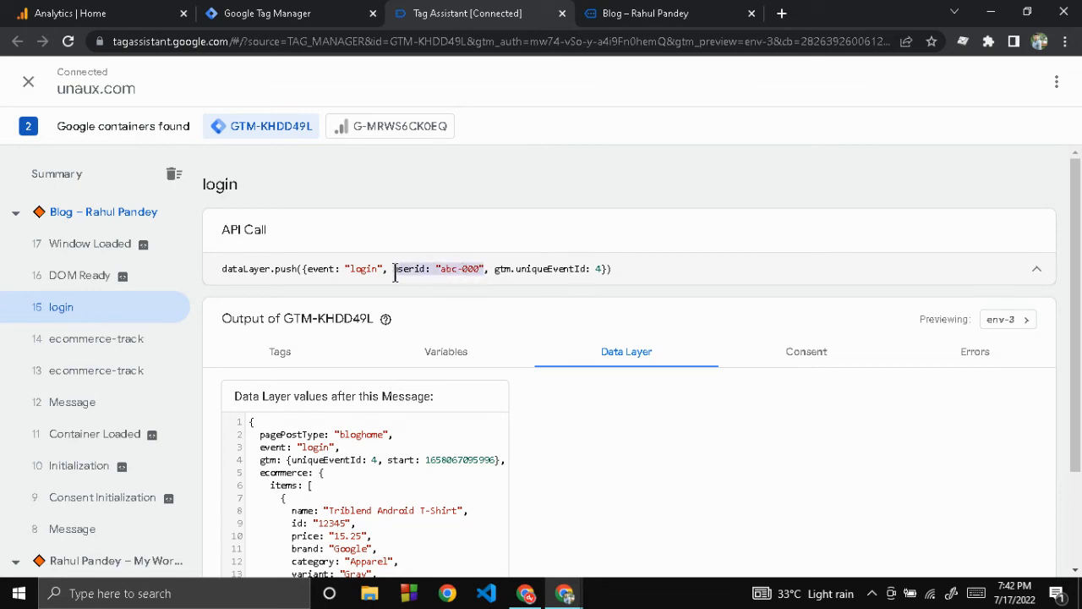
# Step: Check the value of the DataLayer - UserId variable among the login event's variables
pyautogui.click(454, 354)
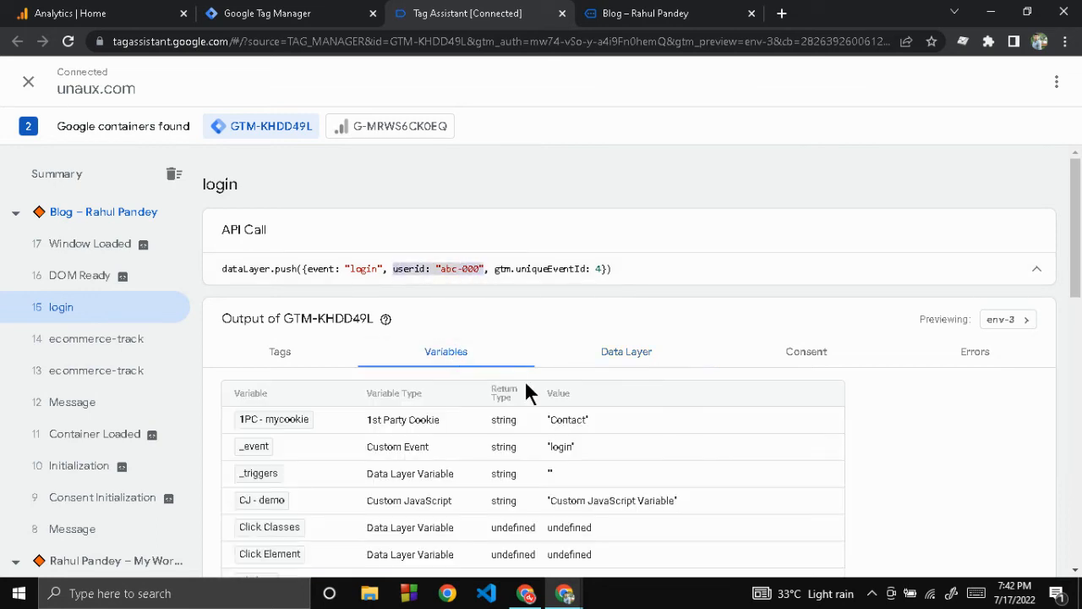
pyautogui.scroll(-2, 524, 385)
pyautogui.scroll(-1, 525, 385)
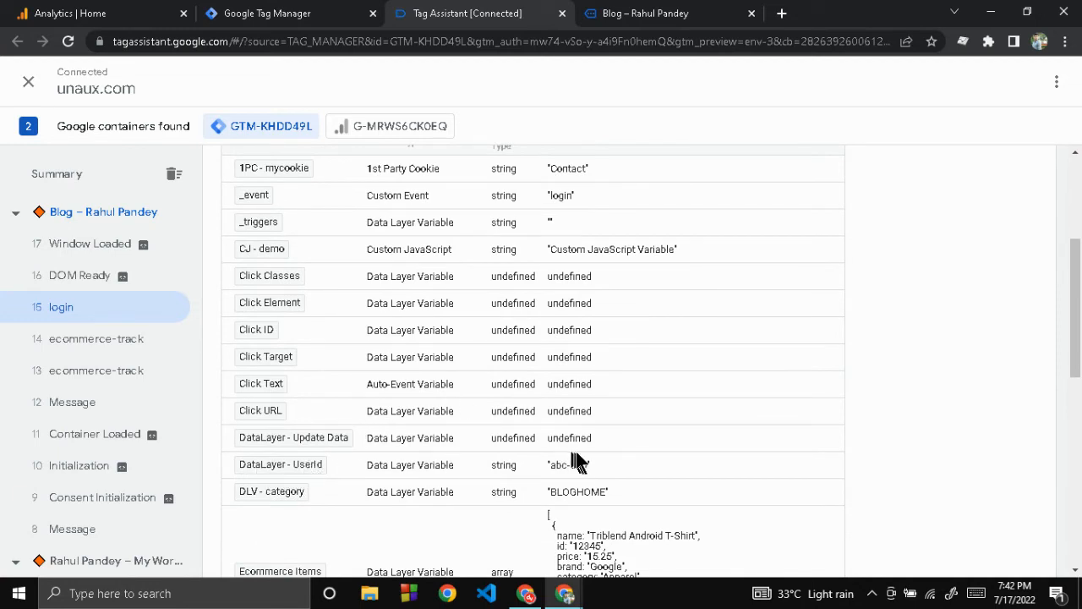
pyautogui.moveTo(596, 464); pyautogui.dragTo(542, 464)
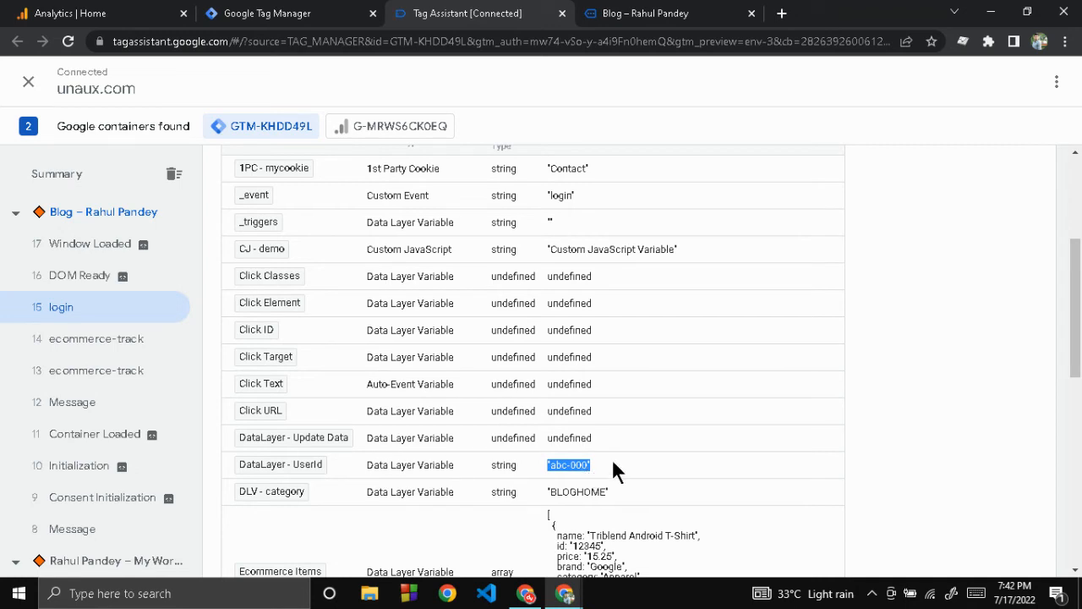
pyautogui.click(333, 377)
pyautogui.scroll(3, 330, 376)
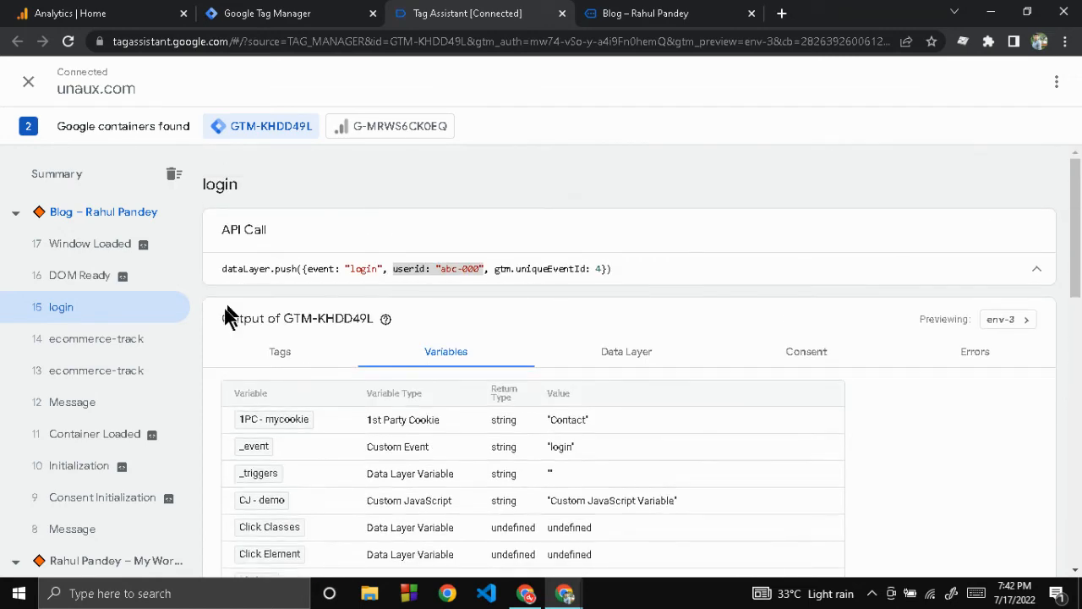
# Step: Compare the tags fired on login and Window Loaded, and inspect the GA4 - user Id tag's fields to set and trigger filters
pyautogui.click(272, 360)
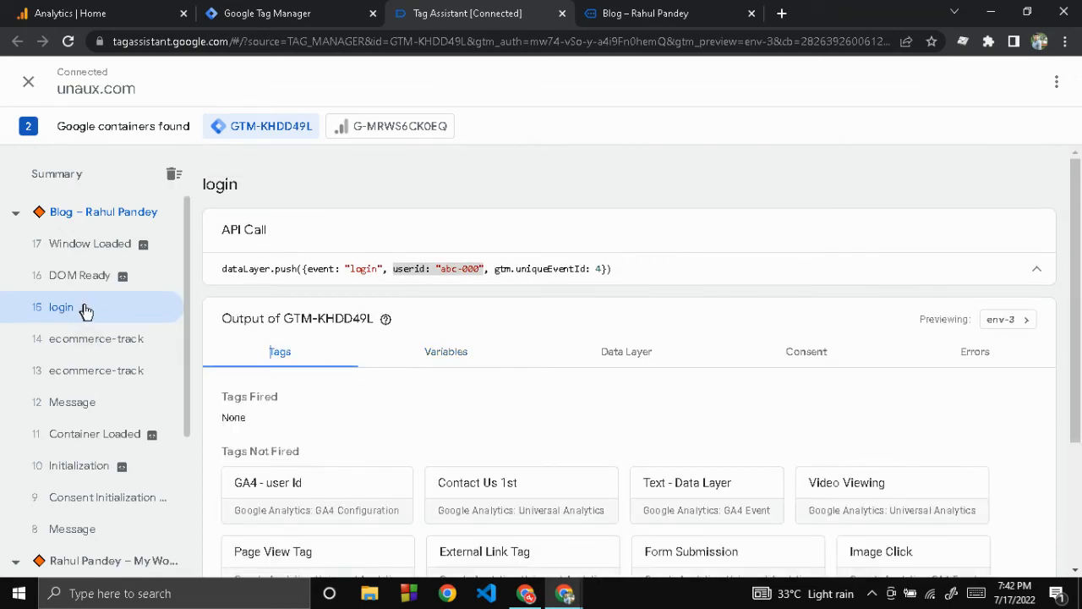
pyautogui.click(97, 254)
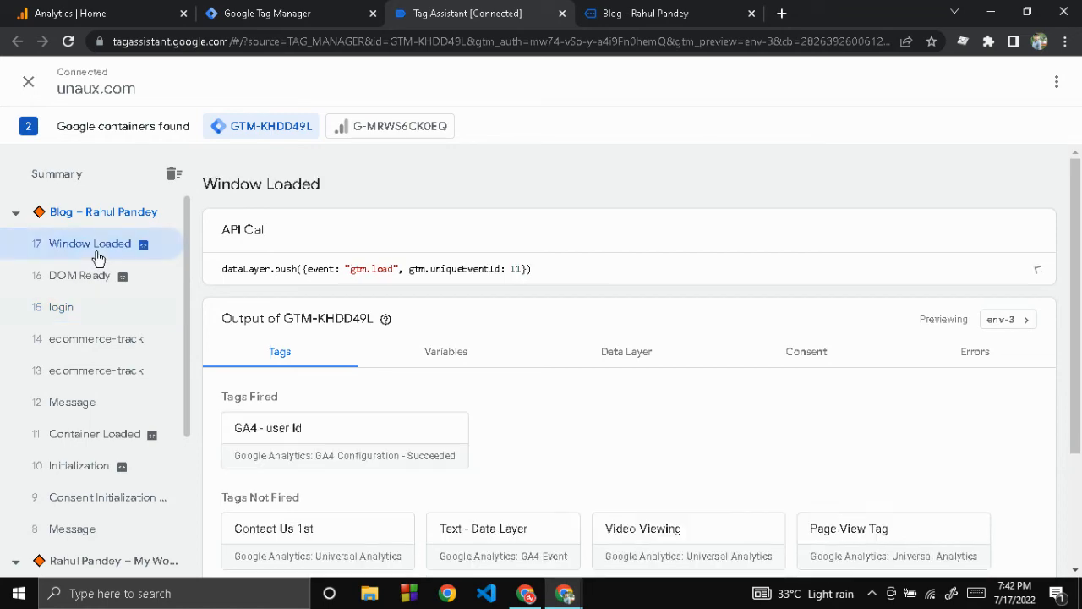
pyautogui.click(364, 447)
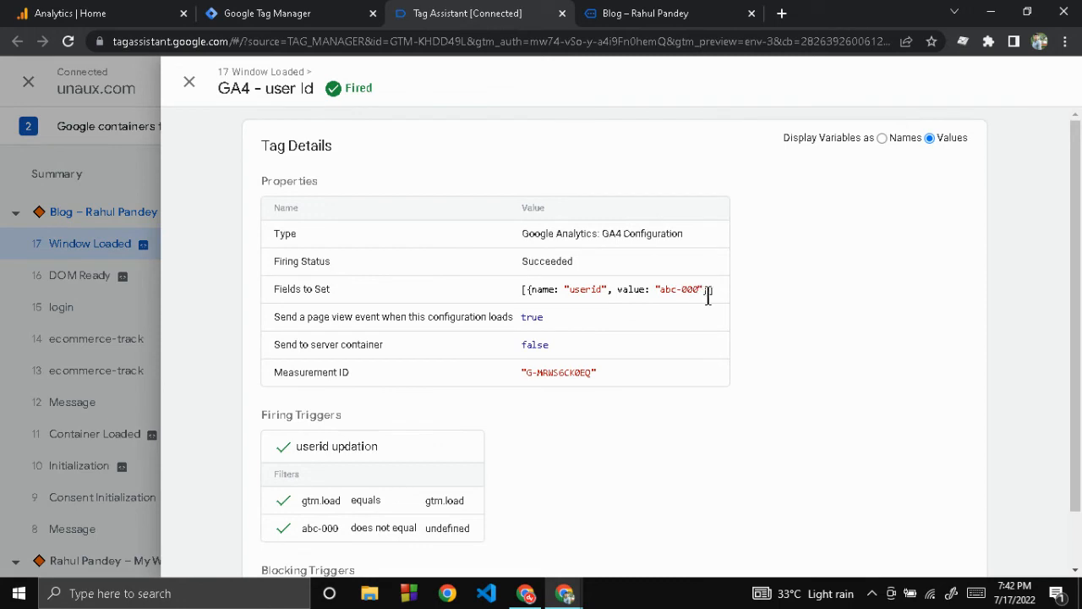
pyautogui.moveTo(704, 291); pyautogui.dragTo(656, 292)
pyautogui.scroll(-1, 679, 364)
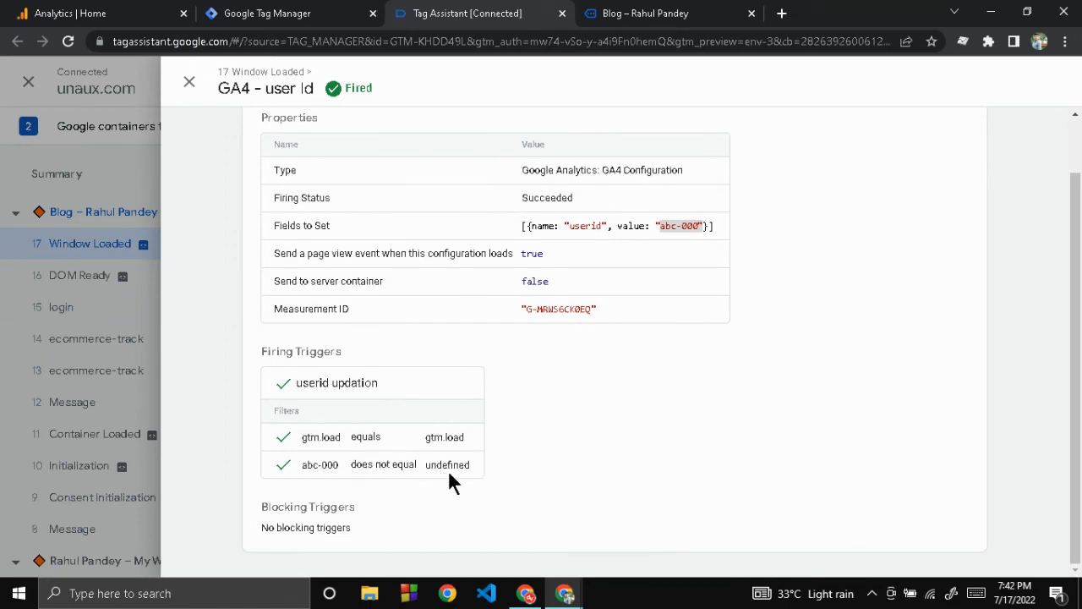
pyautogui.scroll(1, 524, 456)
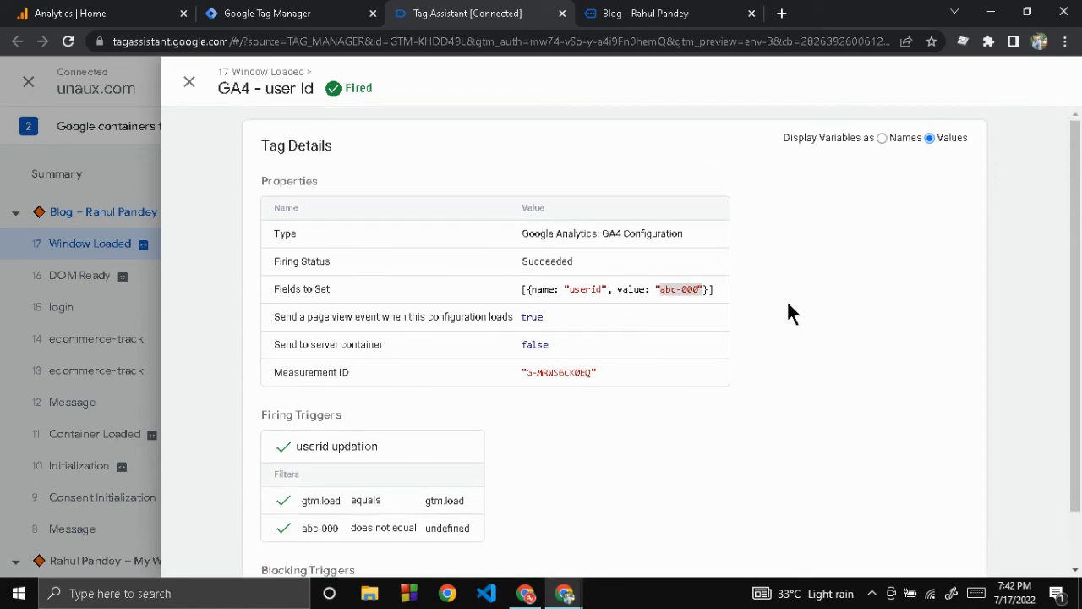
pyautogui.click(188, 87)
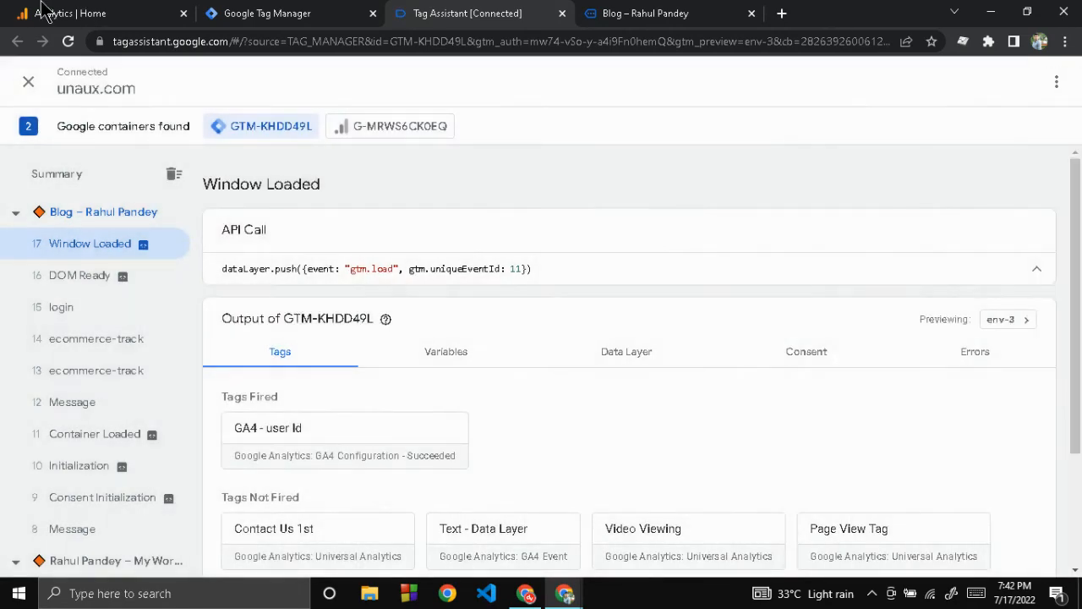
# Step: Switch to Google Analytics and open DebugView for the GA4 property
pyautogui.click(51, 13)
pyautogui.click(88, 307)
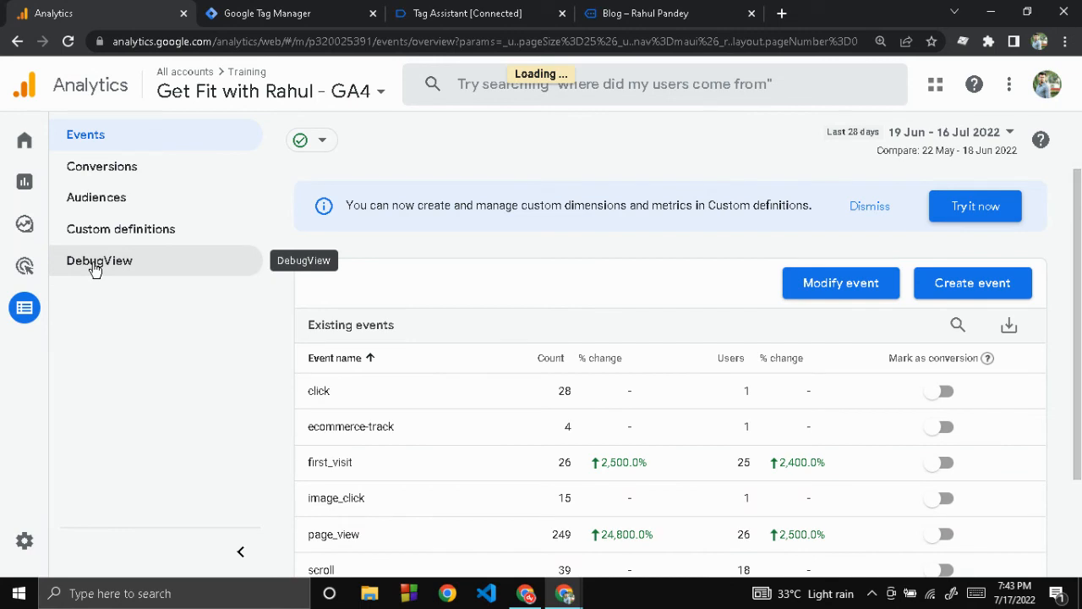
pyautogui.click(94, 267)
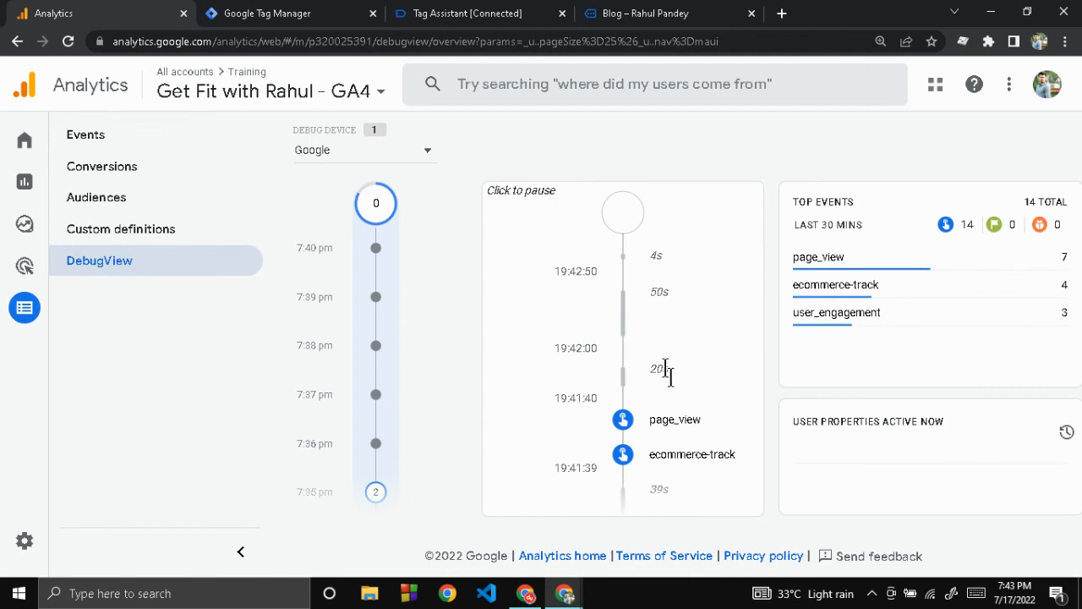
# Step: Open the latest page_view event in the debug stream and check the value of its userid parameter
pyautogui.click(623, 422)
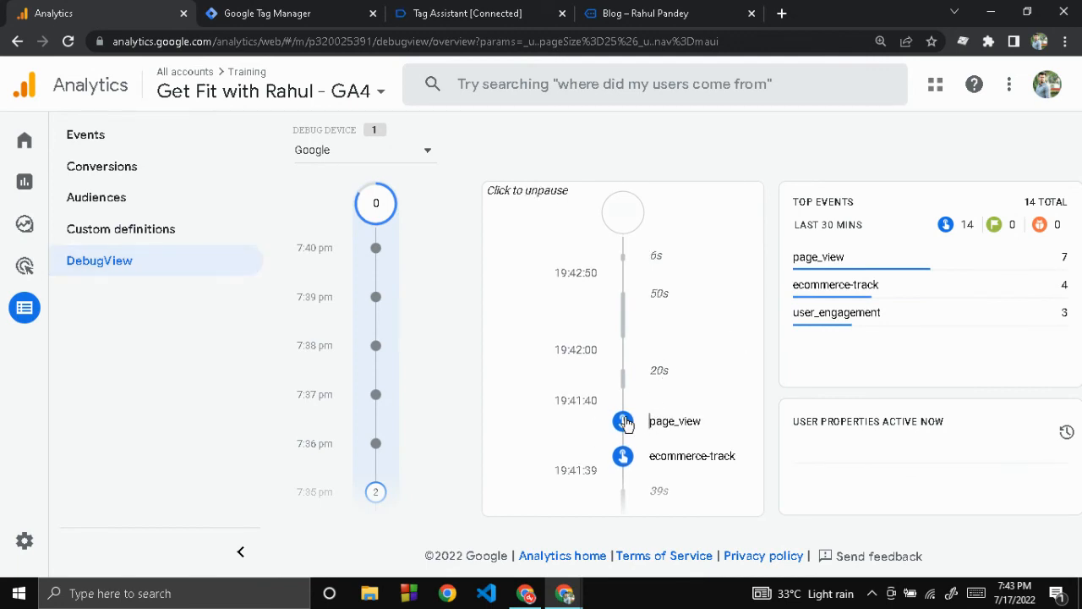
pyautogui.click(622, 421)
pyautogui.scroll(-3, 625, 418)
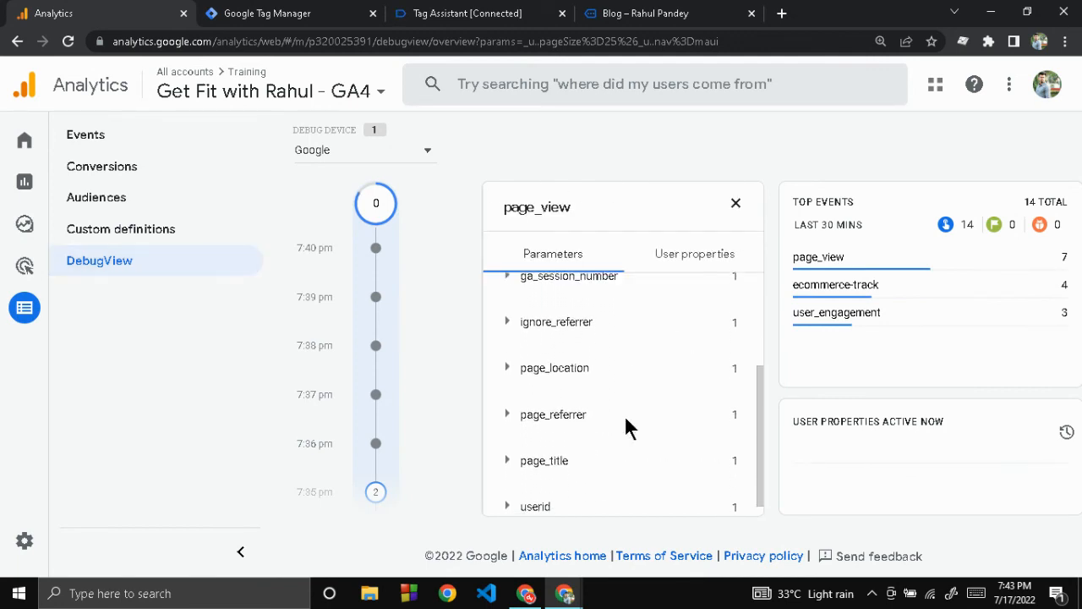
pyautogui.scroll(-1, 625, 419)
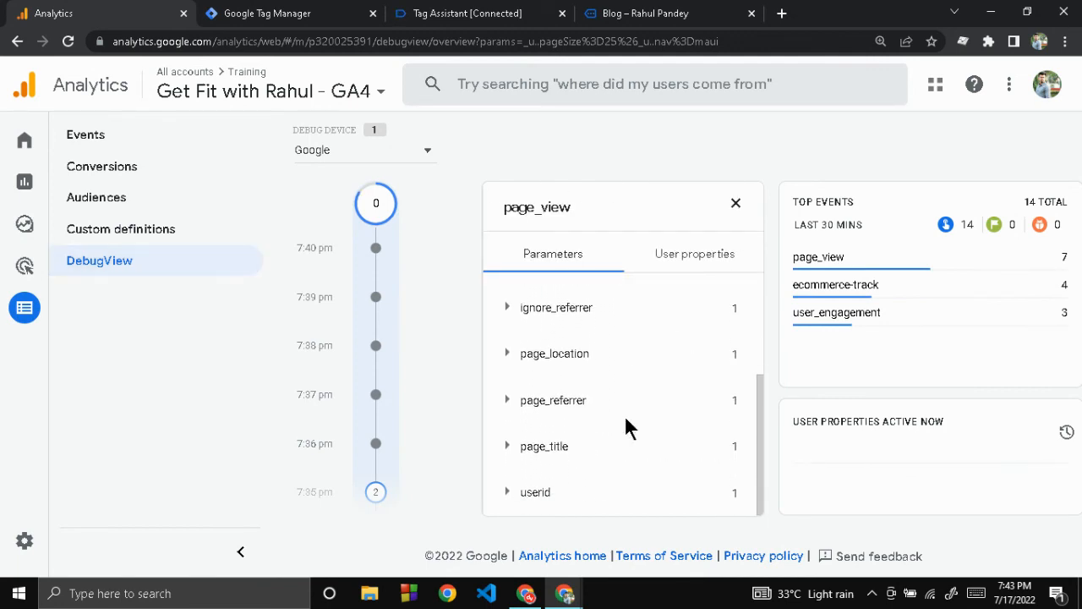
pyautogui.click(508, 497)
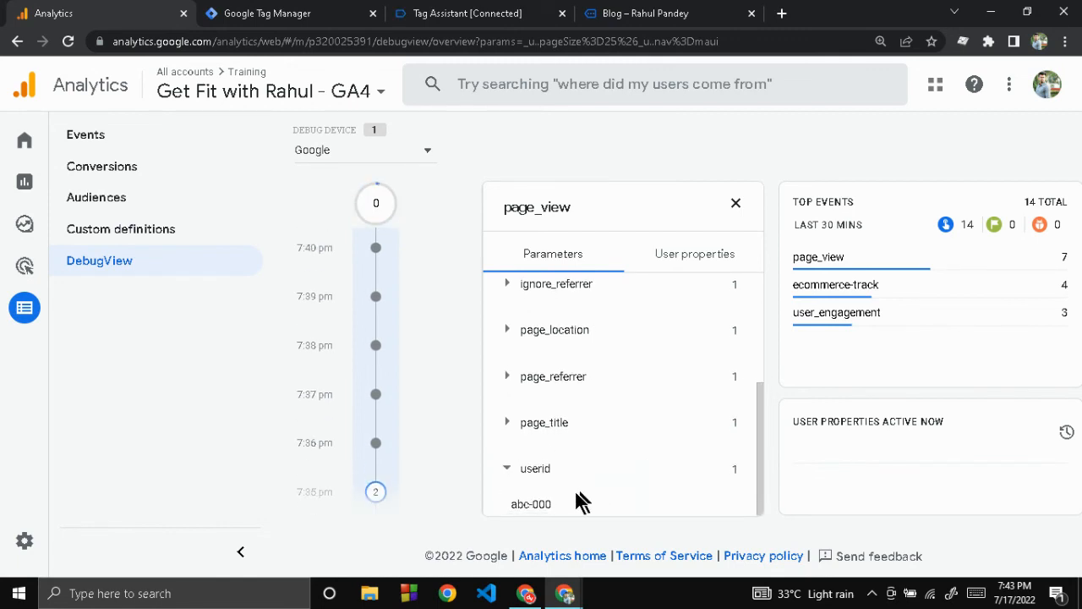
pyautogui.moveTo(555, 504); pyautogui.dragTo(509, 503)
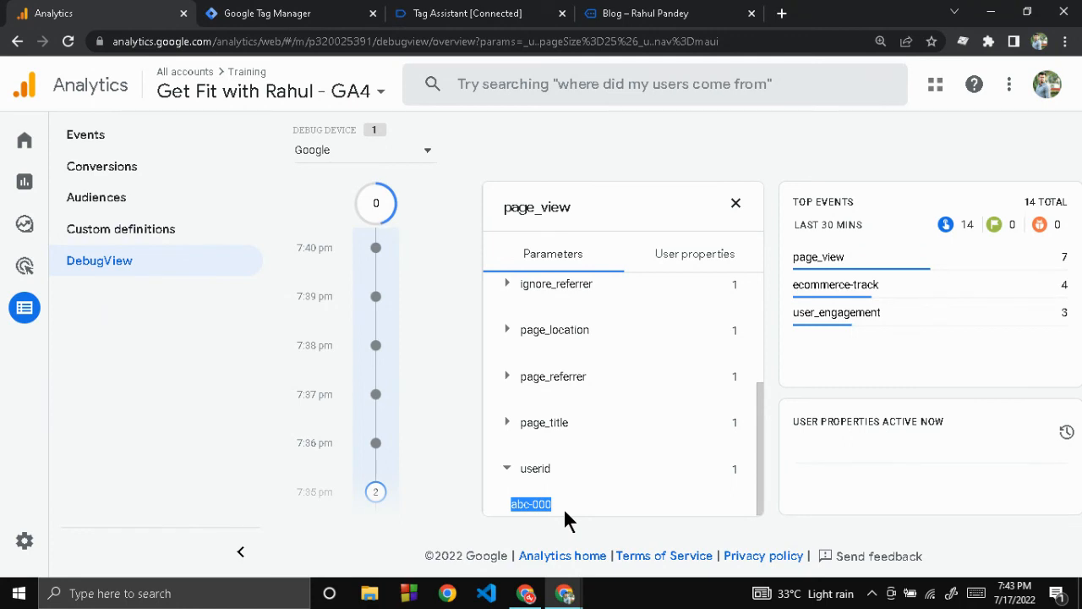
pyautogui.hotkey('alt', 'Tab')
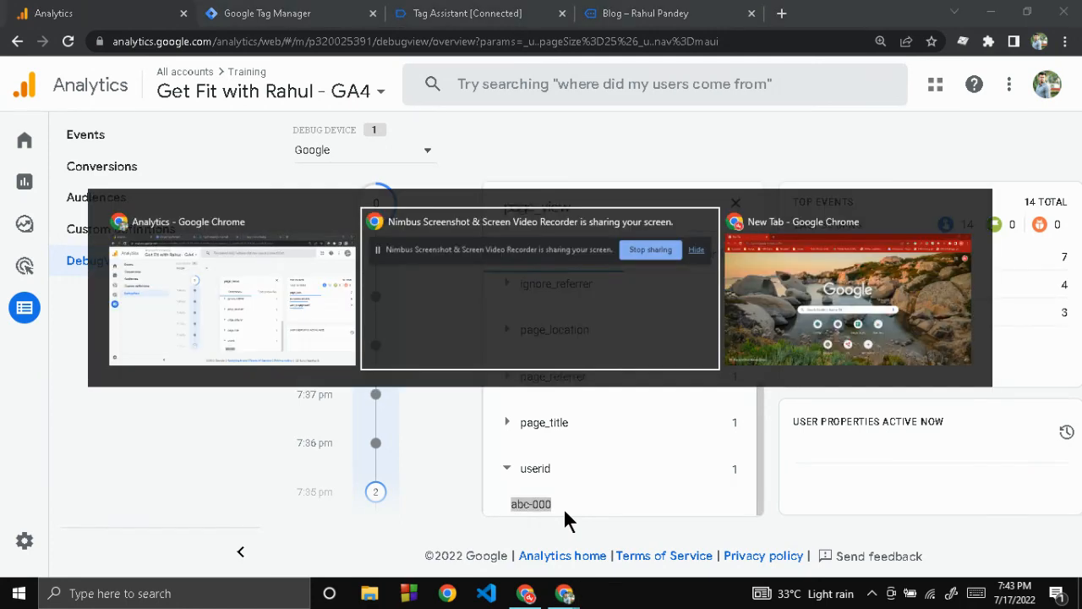